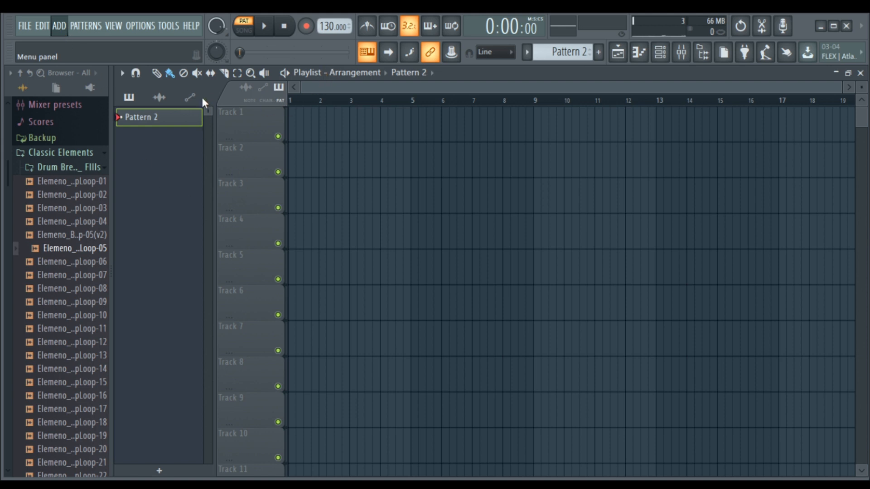
# - Open the Sampler channel's piano roll and stamp a seven-note scale from D6 to C#7 at bar 1
pyautogui.click(200, 74)
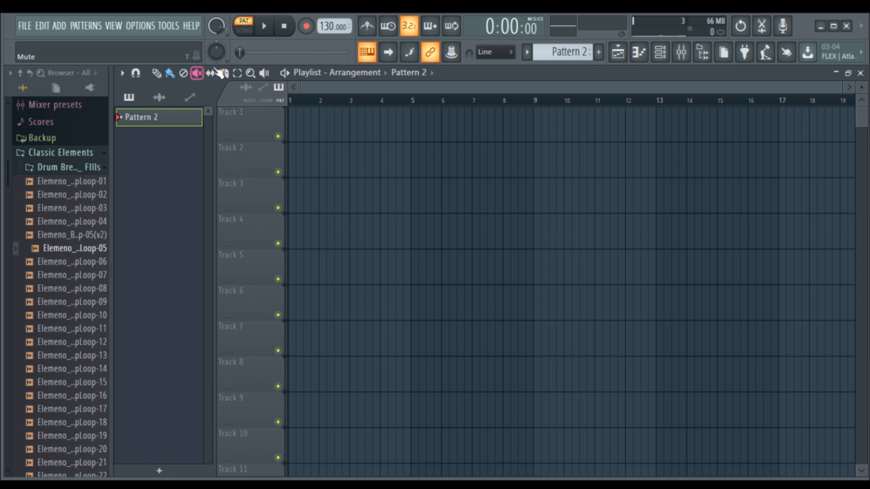
pyautogui.click(660, 52)
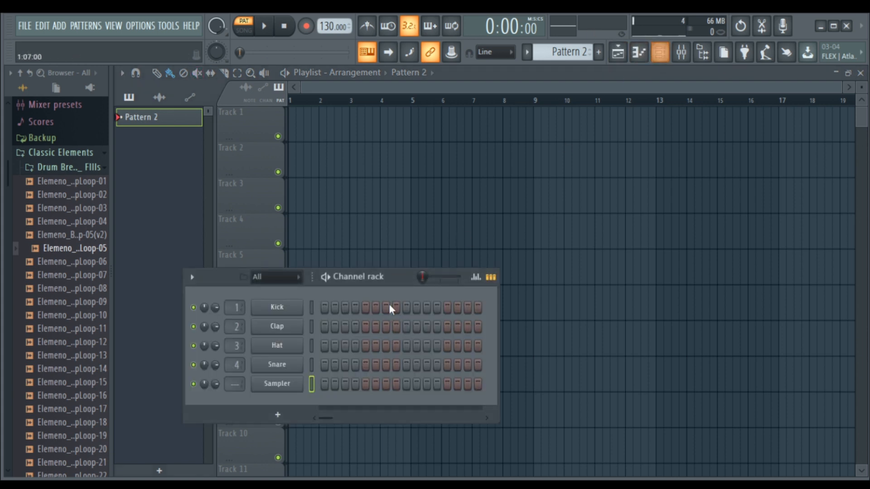
pyautogui.click(639, 54)
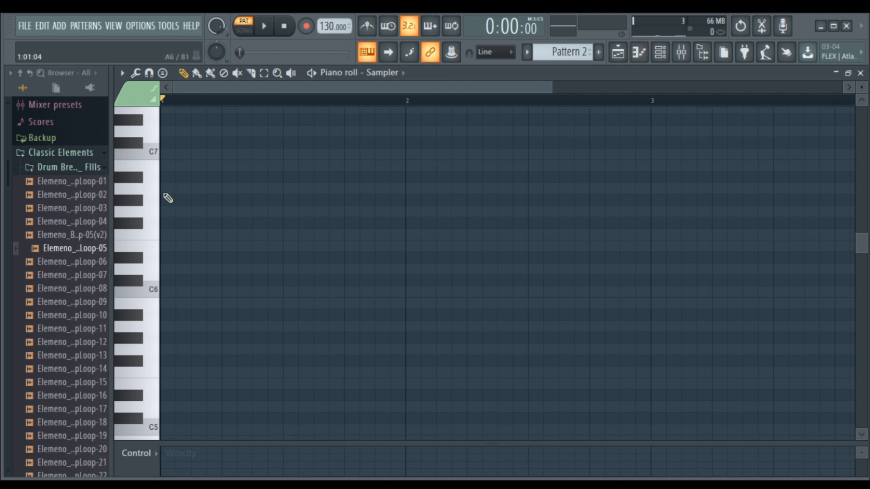
pyautogui.click(162, 73)
pyautogui.click(164, 271)
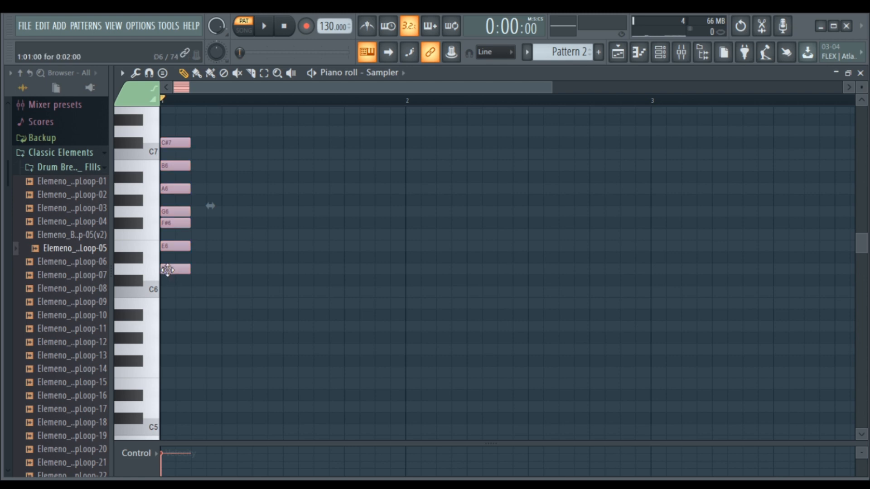
# - Copy the scale one octave down and one octave up, and extend all notes to just past bar 6
pyautogui.moveTo(177, 268)
pyautogui.mouseDown()
pyautogui.moveTo(233, 257)
pyautogui.moveTo(178, 372)
pyautogui.moveTo(176, 360)
pyautogui.moveTo(185, 350)
pyautogui.moveTo(174, 385)
pyautogui.mouseUp()
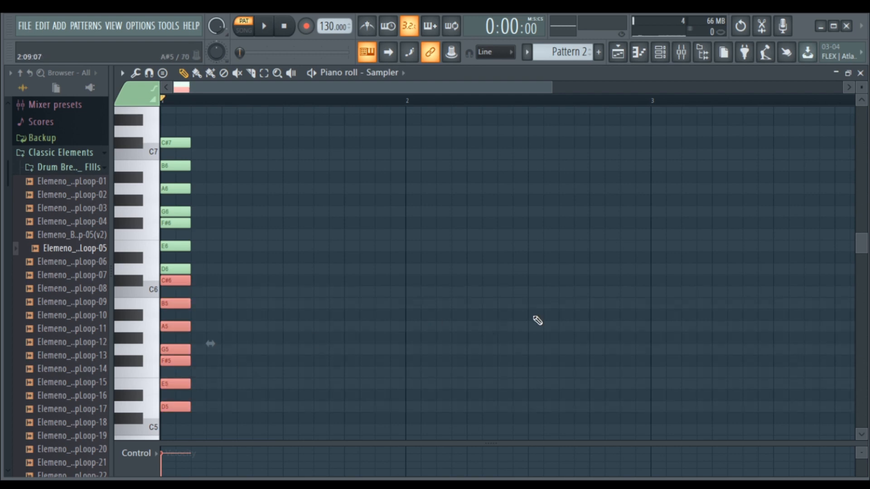
pyautogui.scroll(3, 813, 289)
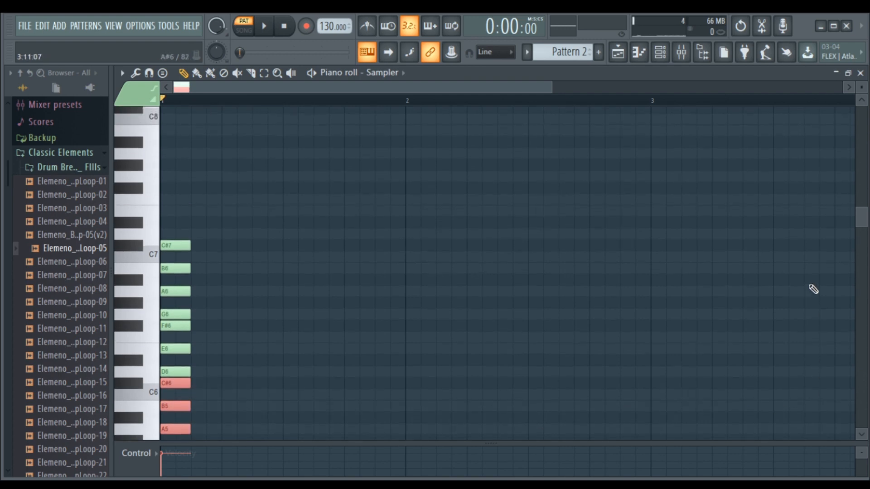
pyautogui.moveTo(179, 384)
pyautogui.mouseDown()
pyautogui.moveTo(191, 385)
pyautogui.moveTo(179, 94)
pyautogui.moveTo(177, 148)
pyautogui.mouseUp()
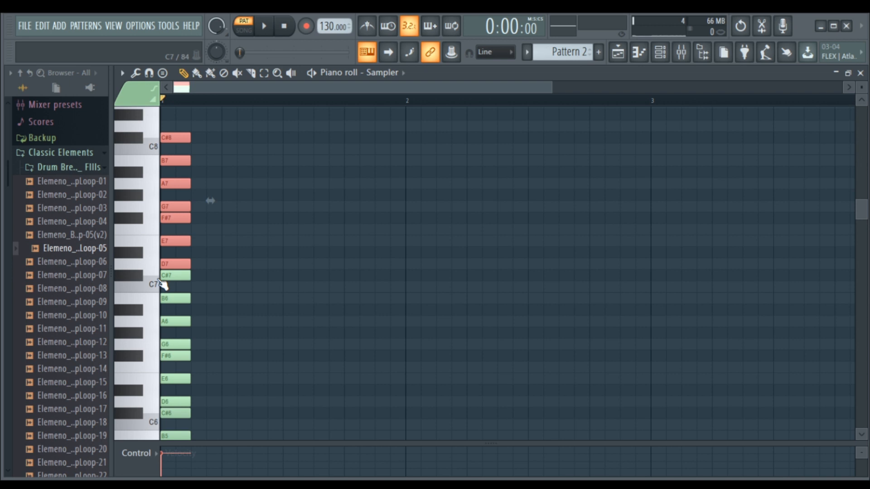
pyautogui.hotkey('ctrl', 'a')
pyautogui.moveTo(190, 272); pyautogui.dragTo(866, 175)
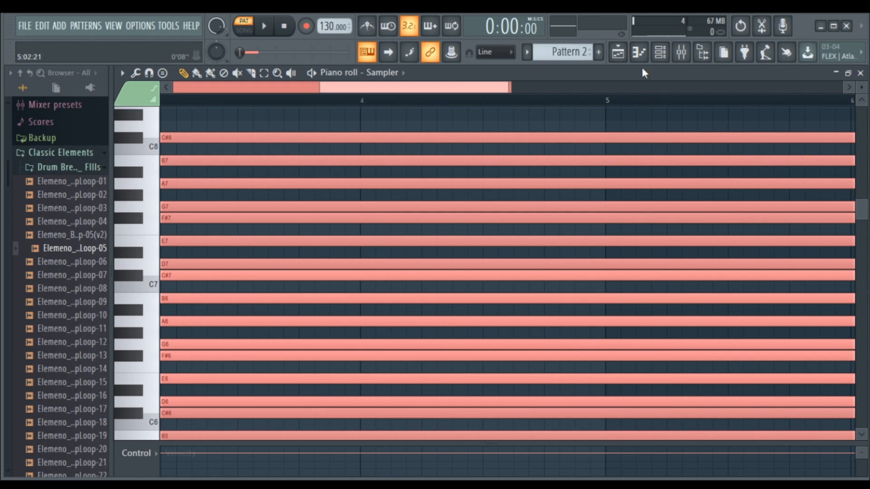
# - Add an FL Keys channel to the channel rack and audition several notes on its Grand Piano sound
pyautogui.click(660, 52)
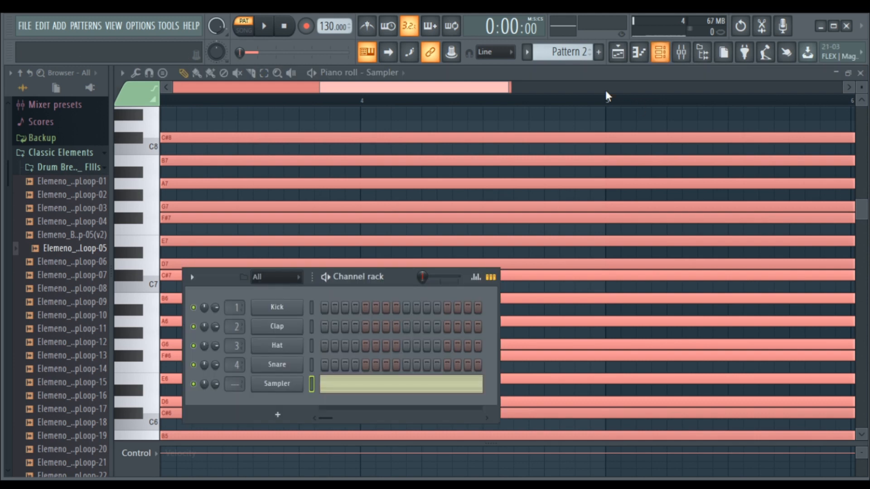
pyautogui.moveTo(395, 273); pyautogui.dragTo(534, 97)
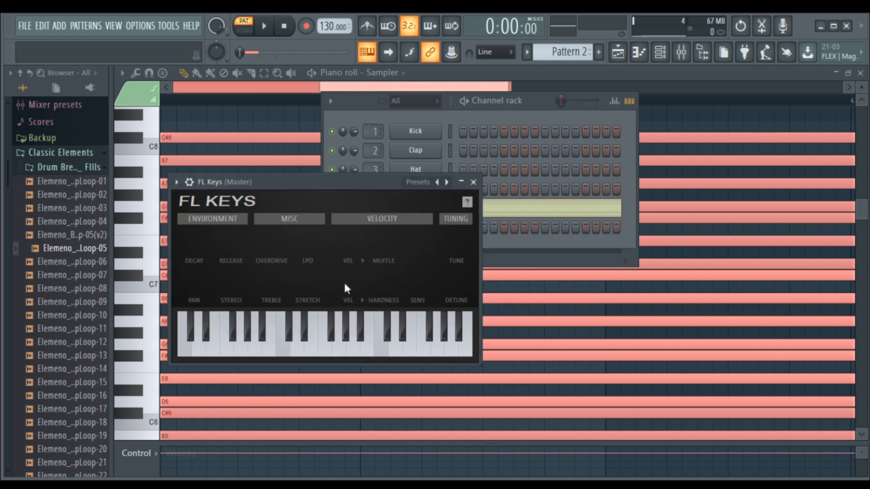
pyautogui.click(369, 326)
pyautogui.press('x')
pyautogui.press('c')
pyautogui.press('v')
pyautogui.press('b')
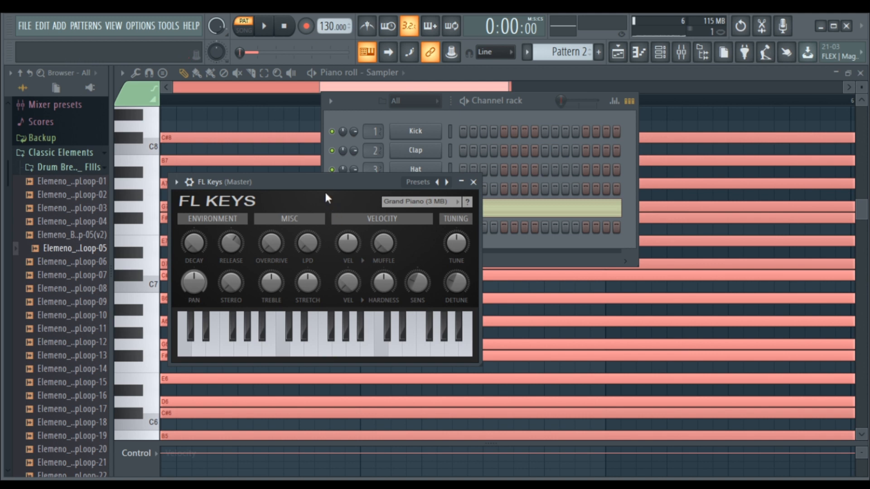
# - Open the piano roll of the FL Keys channel alone and examine the ghost scale notes in the lower octaves
pyautogui.moveTo(322, 184); pyautogui.dragTo(150, 208)
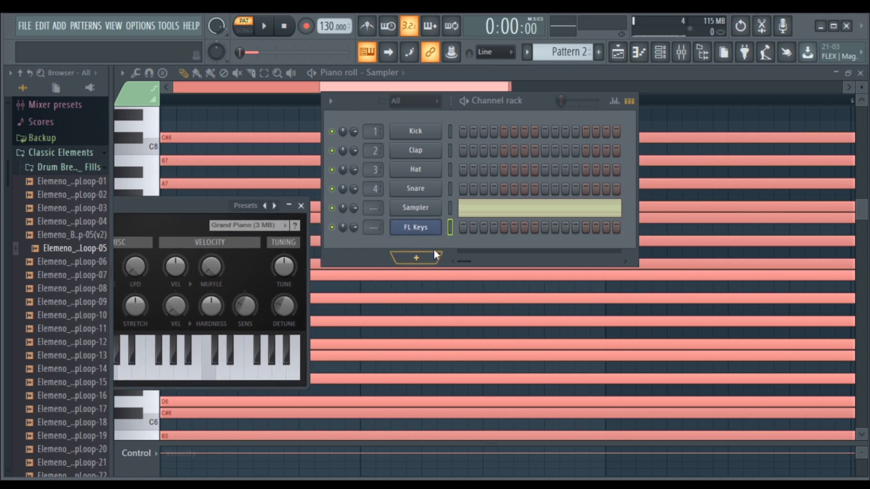
pyautogui.hotkey('ctrl', 'a')
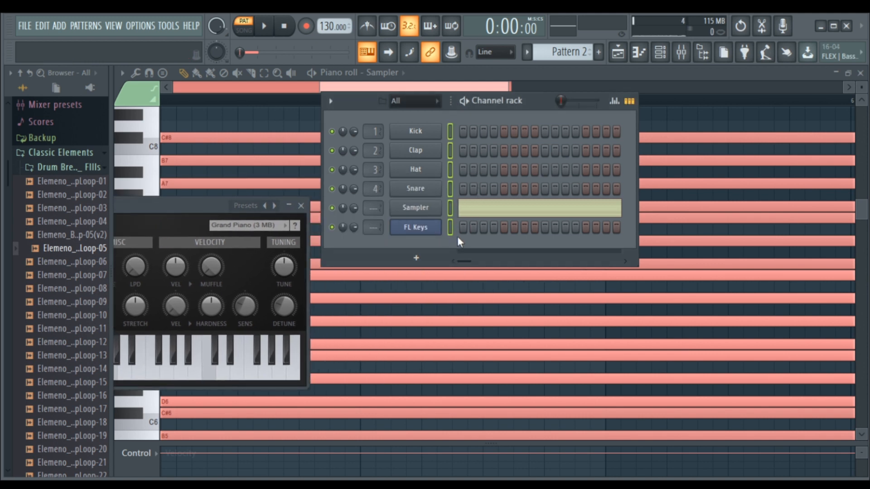
pyautogui.click(451, 228)
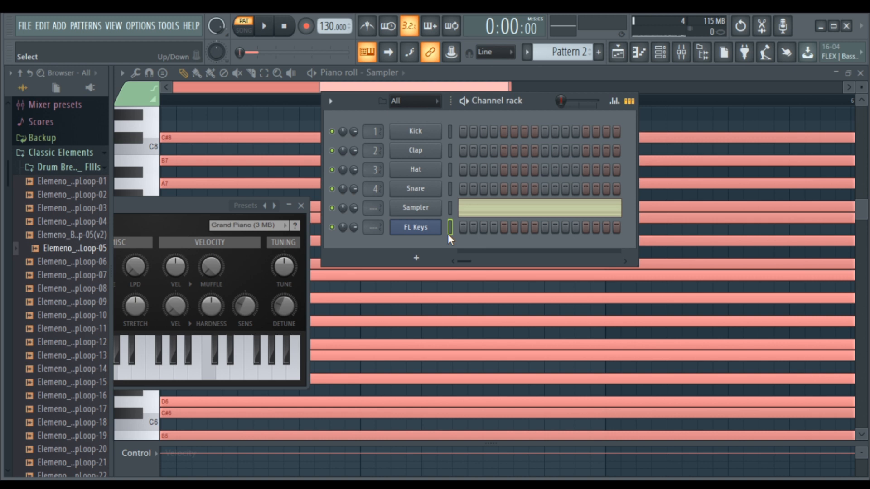
pyautogui.click(639, 52)
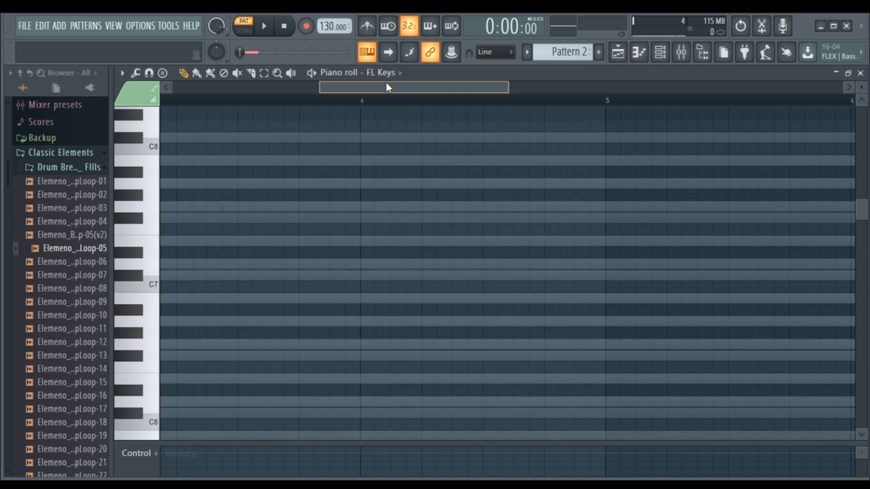
pyautogui.moveTo(385, 81); pyautogui.dragTo(238, 82)
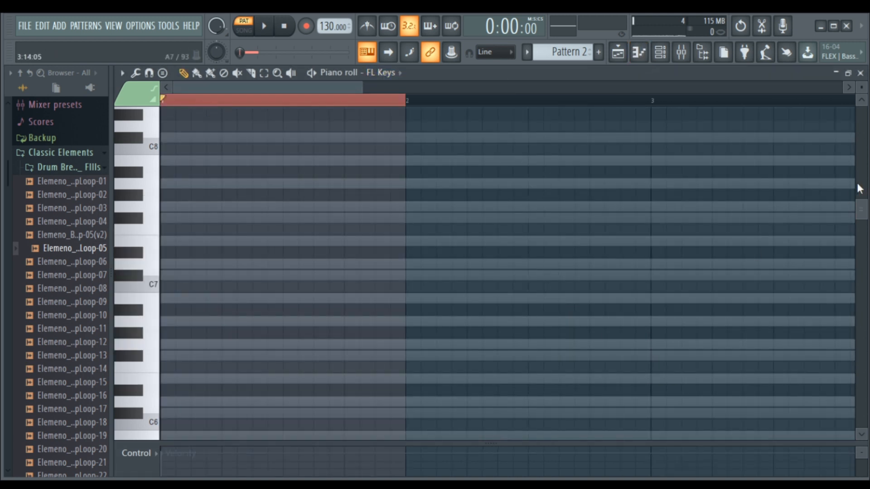
pyautogui.scroll(-12, 859, 188)
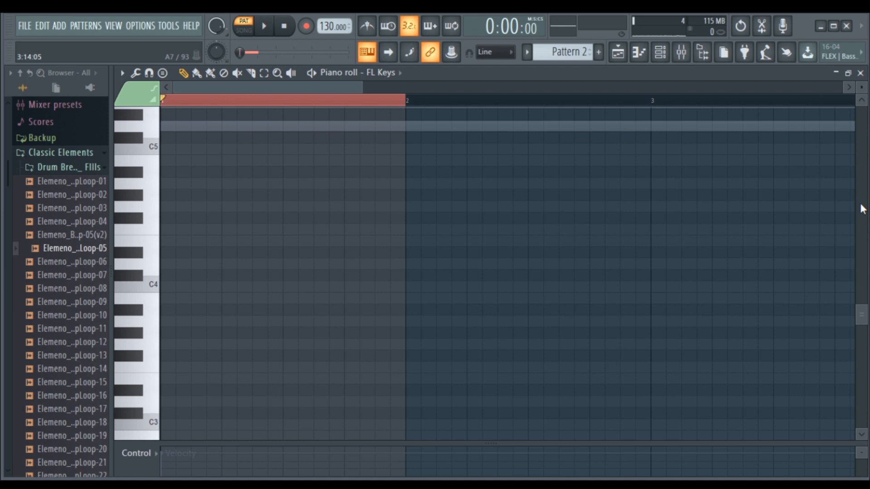
pyautogui.scroll(2, 862, 209)
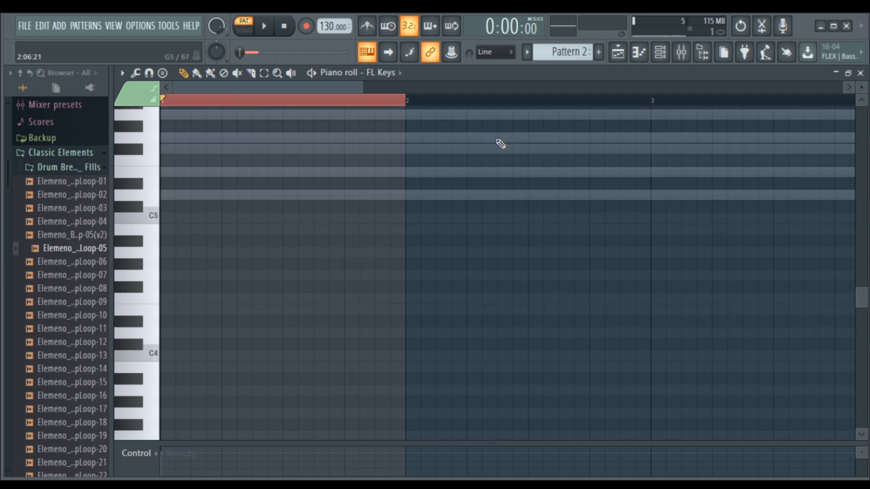
# - Copy the Sampler's scale notes down to the octaves starting on D4 and D3, and return to the FL Keys piano roll
pyautogui.click(636, 56)
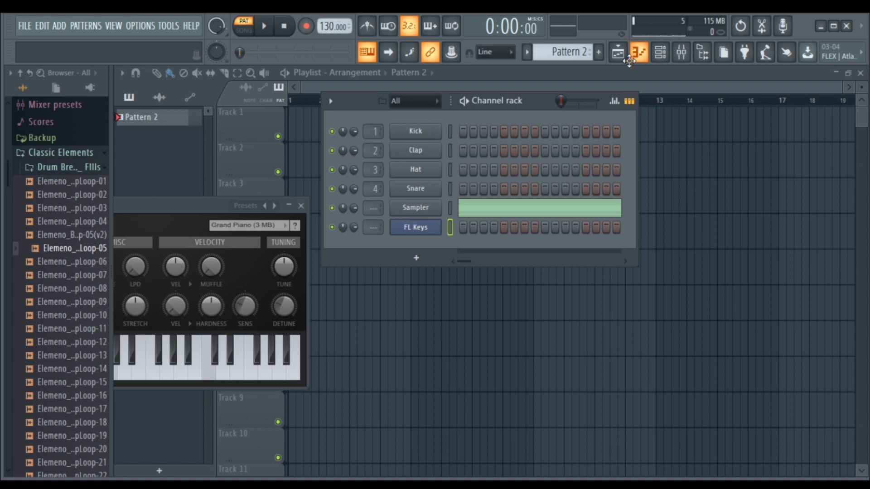
pyautogui.click(466, 208)
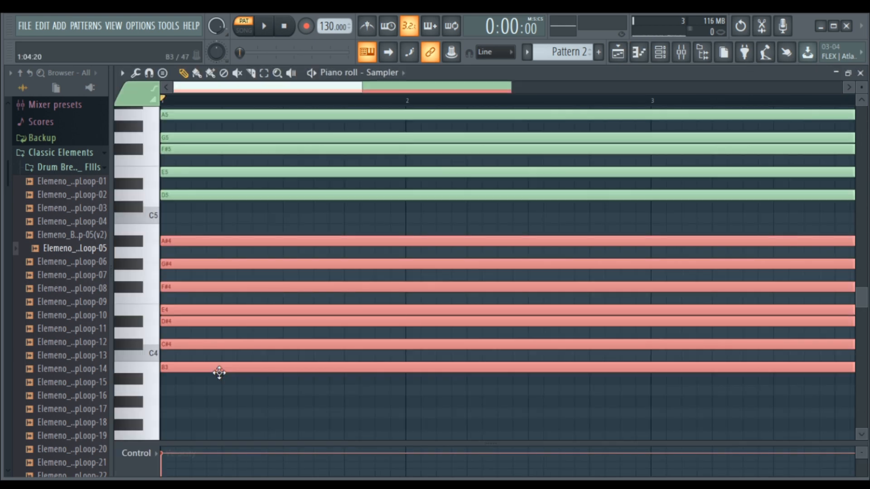
pyautogui.moveTo(218, 341); pyautogui.dragTo(218, 333)
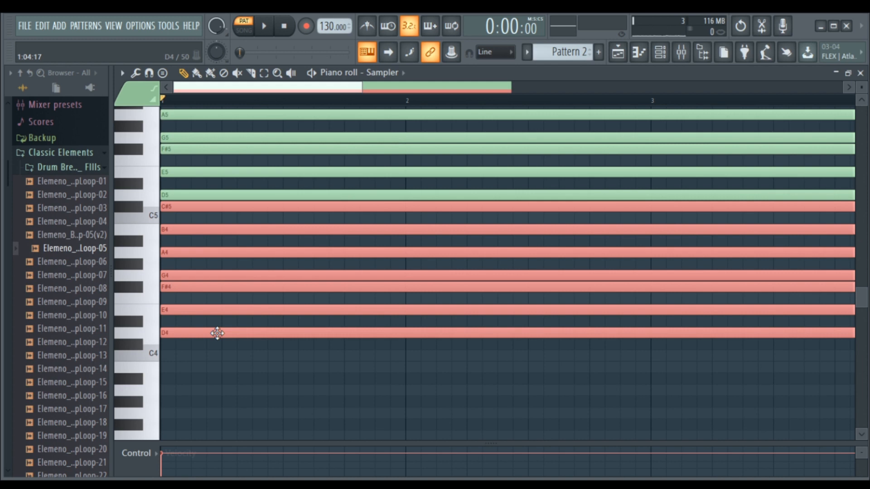
pyautogui.scroll(-6, 183, 268)
pyautogui.press('Up')
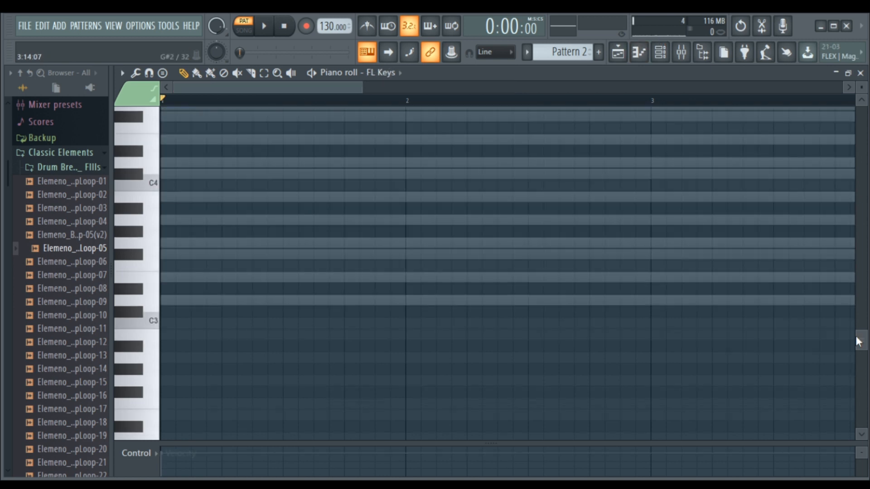
# - Draw a B3 note at bar 1 in the FL Keys piano roll and set its length to one bar
pyautogui.scroll(1, 856, 334)
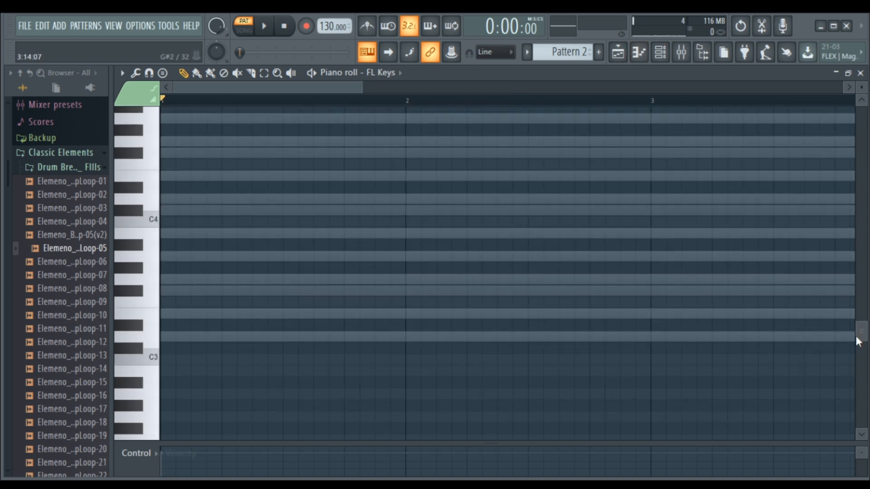
pyautogui.click(175, 233)
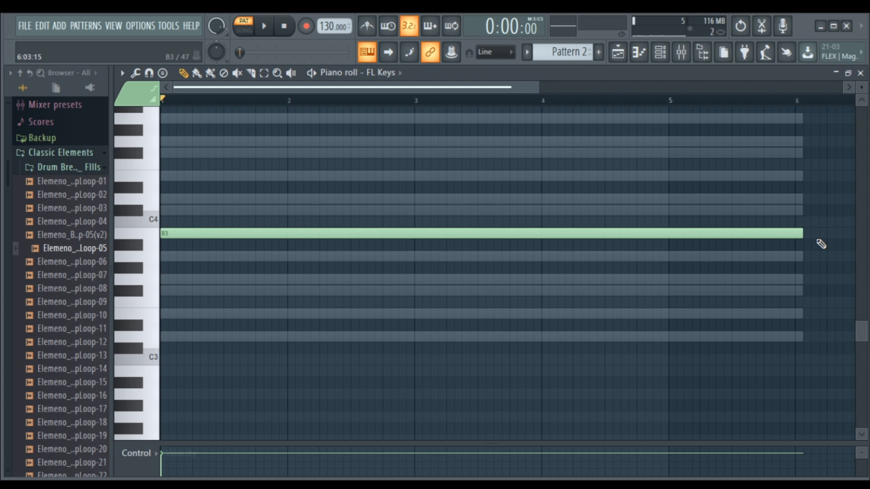
pyautogui.moveTo(801, 233); pyautogui.dragTo(290, 306)
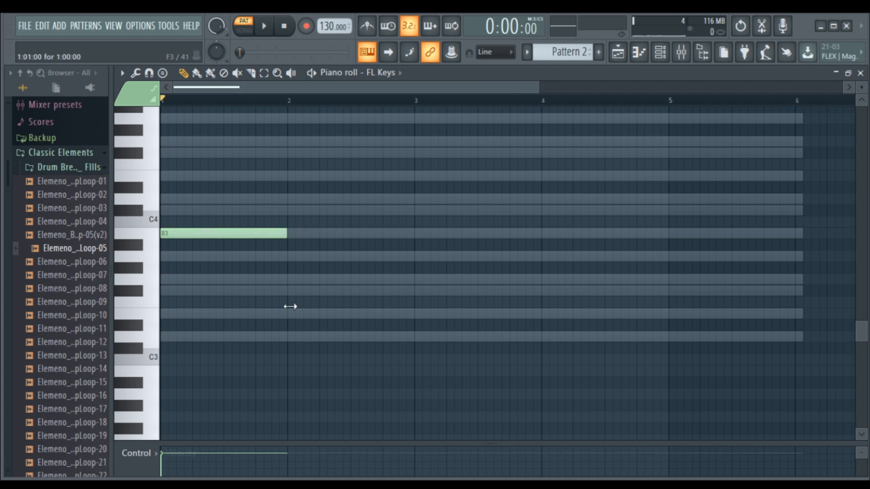
pyautogui.scroll(1, 257, 273)
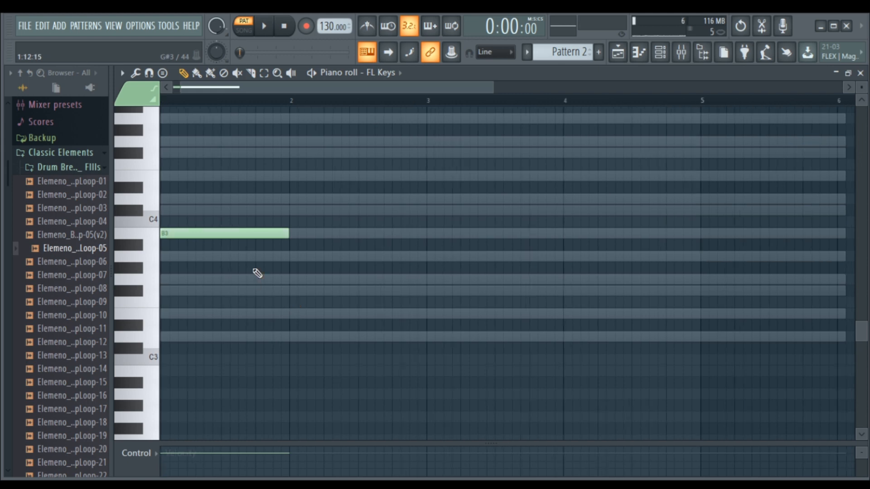
pyautogui.scroll(3, 288, 91)
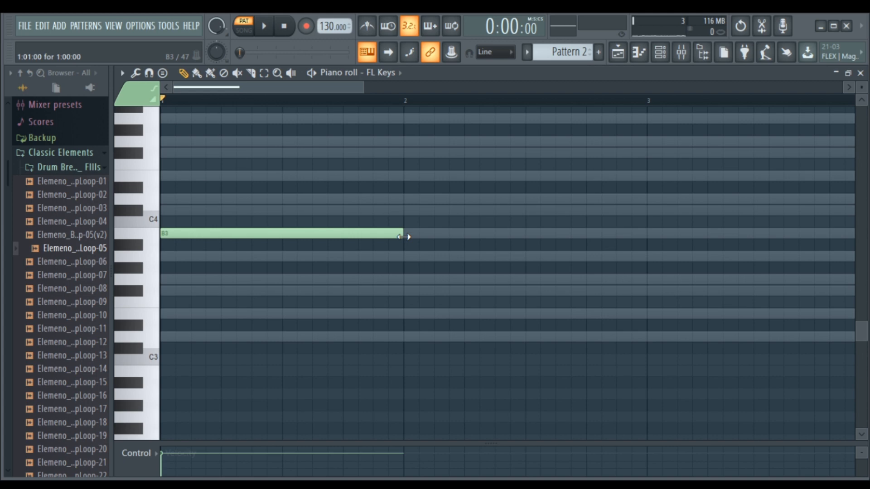
# - Add one-bar notes A3 at bar 2, D4 at bar 3 and B3 at bar 4
pyautogui.click(406, 261)
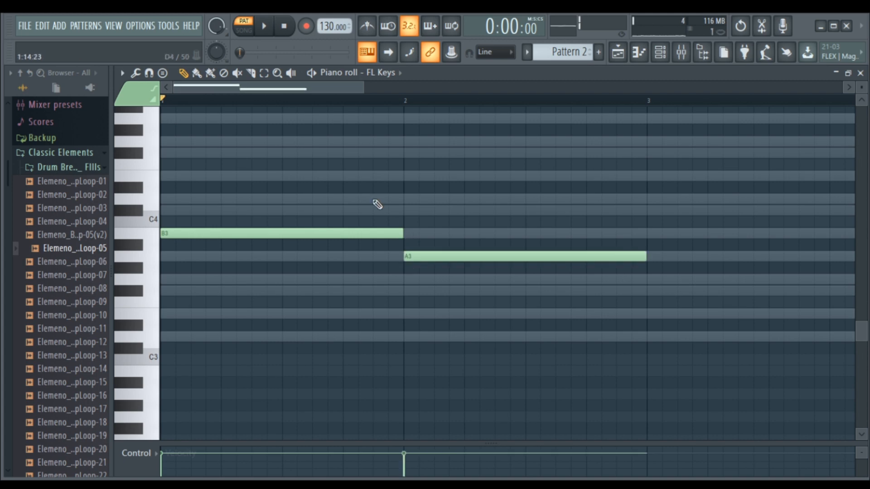
pyautogui.moveTo(330, 89); pyautogui.dragTo(386, 97)
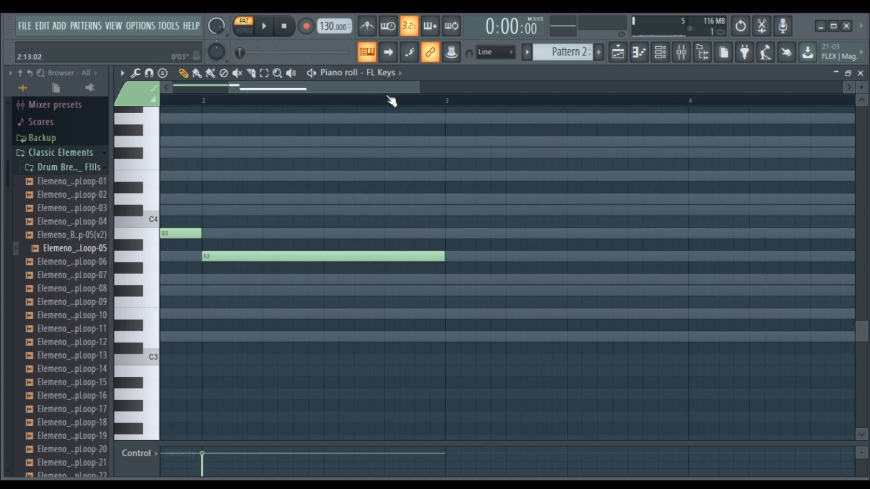
pyautogui.click(455, 202)
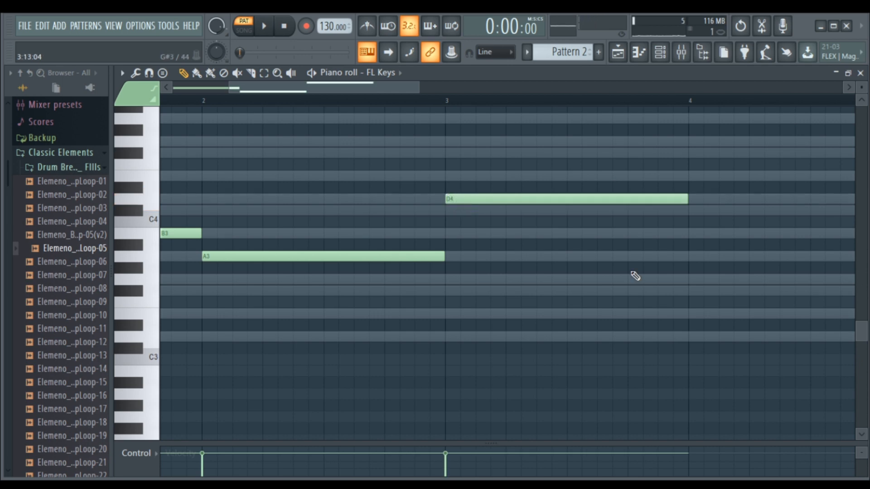
pyautogui.click(688, 234)
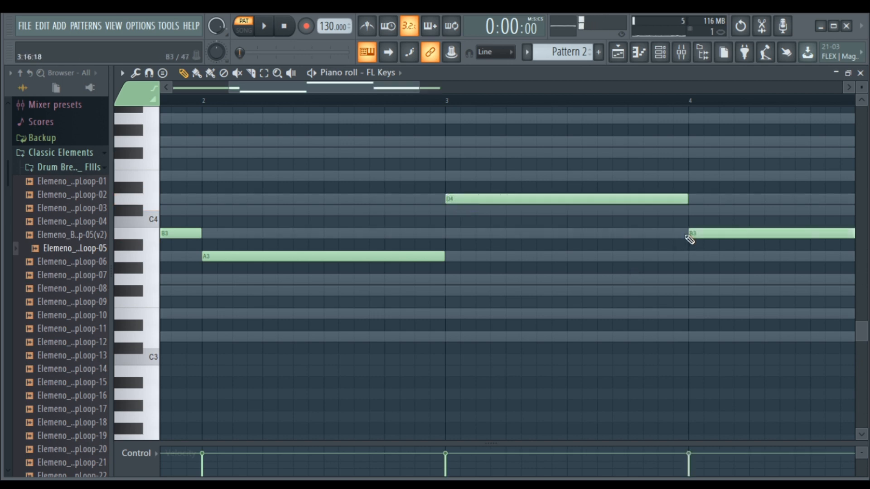
pyautogui.moveTo(365, 86); pyautogui.dragTo(310, 87)
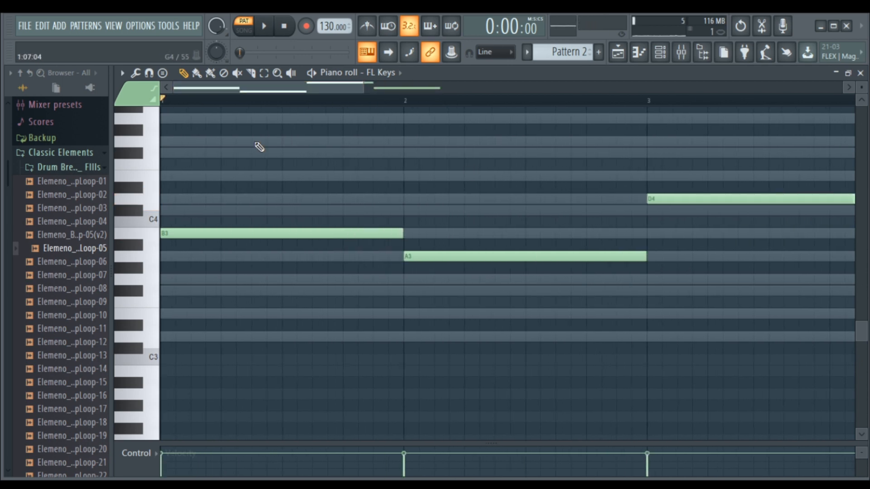
pyautogui.scroll(-3, 340, 243)
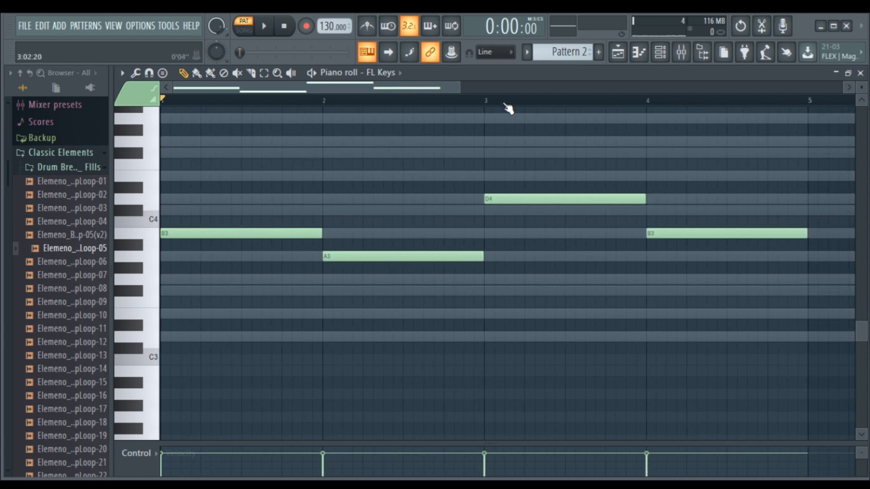
# - Add one-bar D5 notes at bars 1, 2 and 3, and a one-bar C#5 note at bar 4
pyautogui.scroll(3, 864, 329)
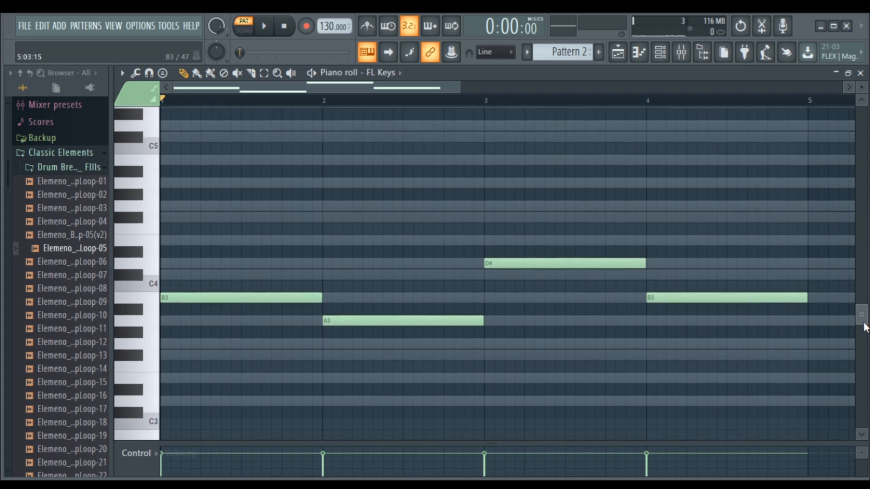
pyautogui.scroll(1, 864, 324)
pyautogui.click(157, 145)
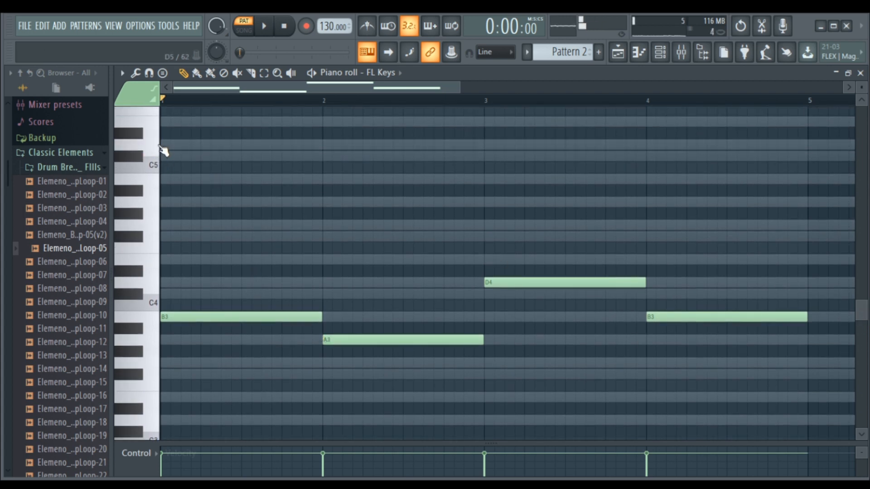
pyautogui.click(163, 145)
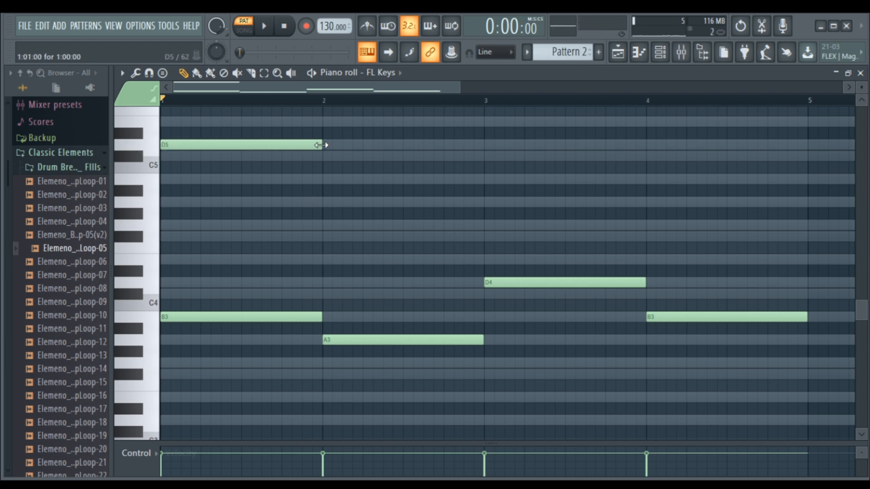
pyautogui.click(324, 145)
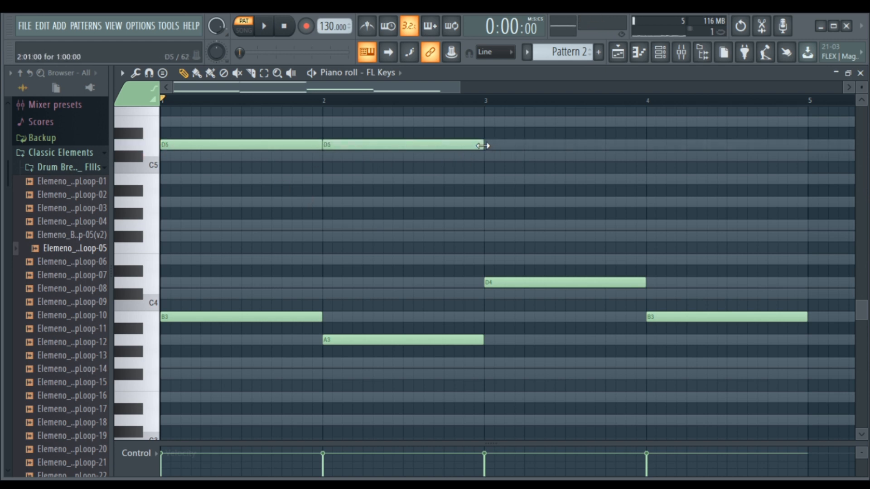
pyautogui.click(486, 145)
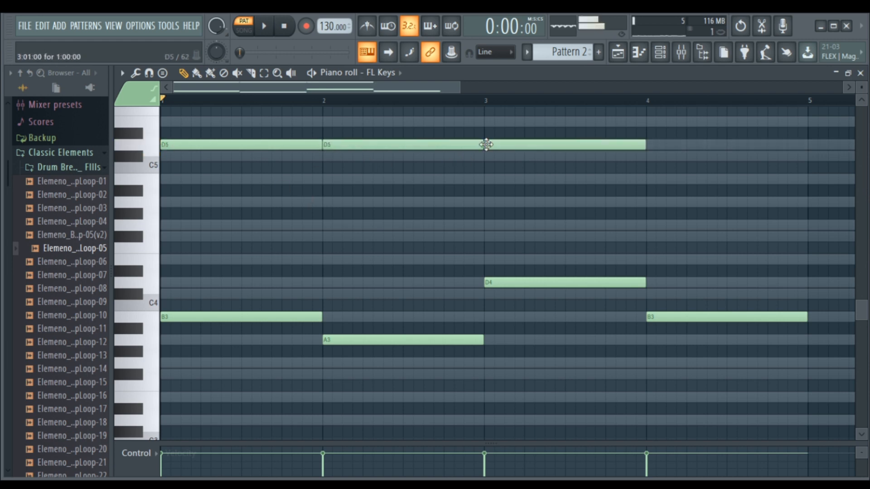
pyautogui.click(648, 156)
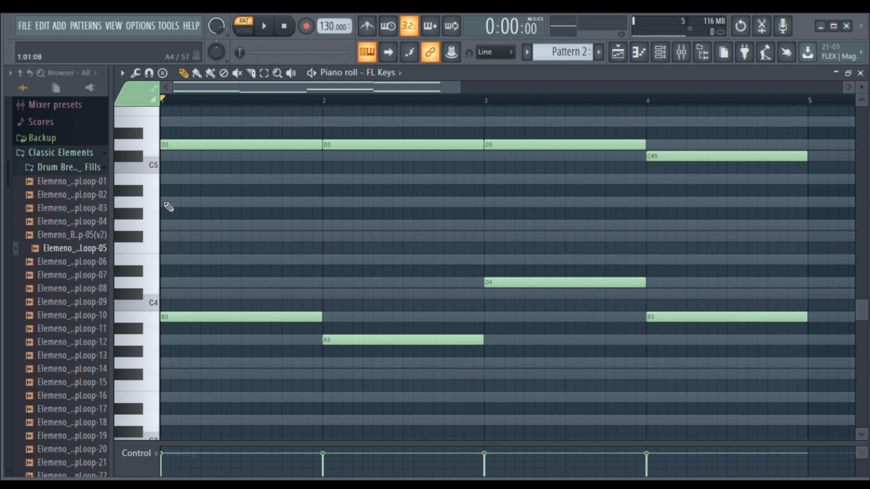
# - Add one-bar notes G4 at bar 1, E4 at bar 2, G4 at bar 3 and F#4 at bar 4, and play the pattern through
pyautogui.click(162, 225)
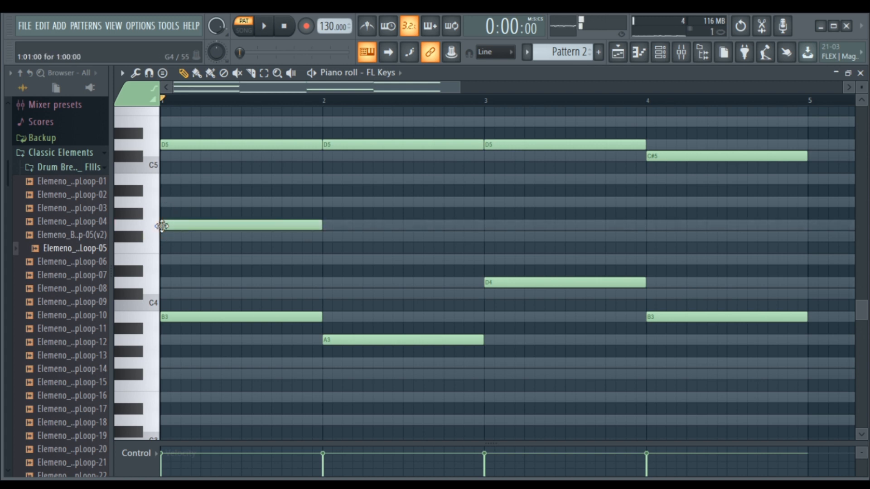
pyautogui.click(325, 260)
pyautogui.click(486, 225)
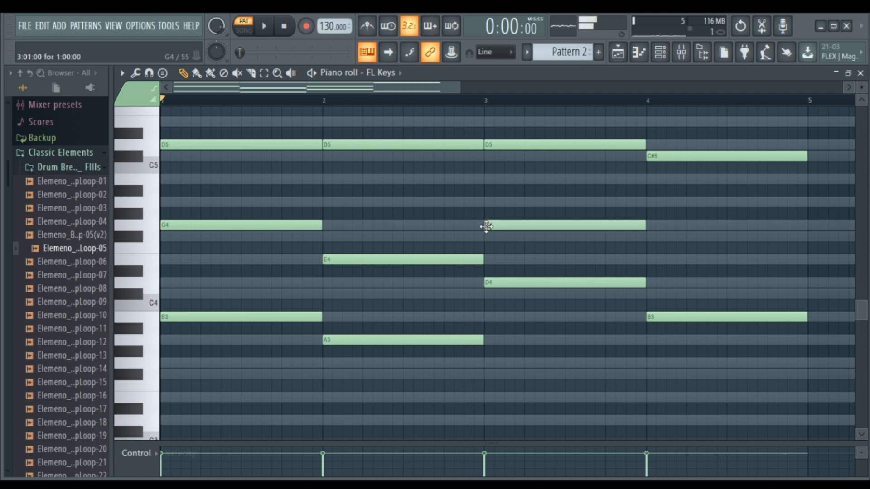
pyautogui.click(648, 236)
pyautogui.click(264, 26)
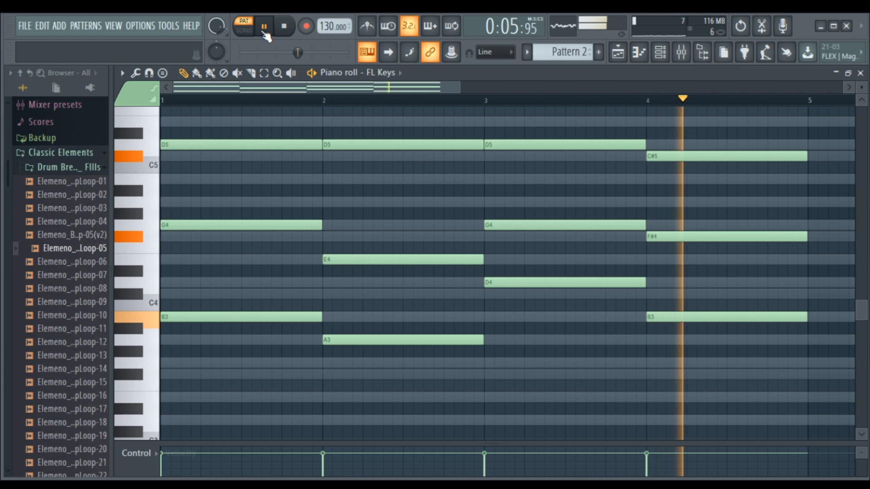
pyautogui.click(289, 28)
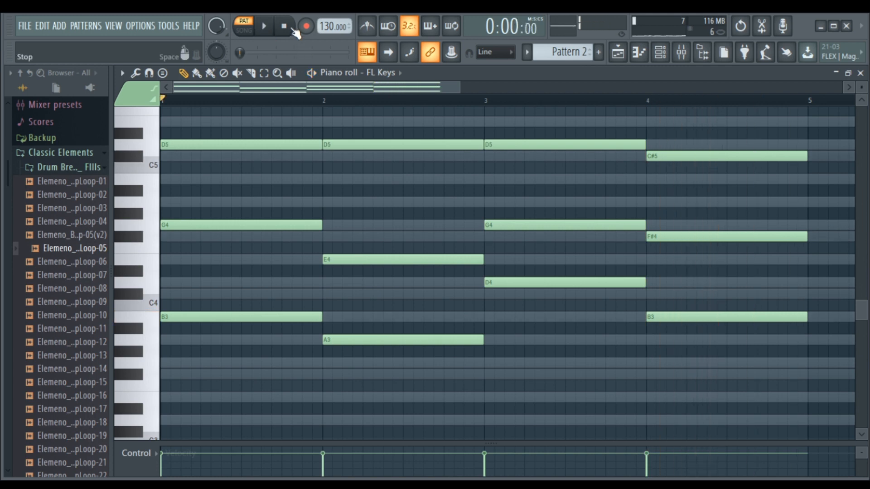
# - Add one-bar D6 notes at bars 1, 2 and 3, and a one-bar C#6 note at bar 4
pyautogui.scroll(3, 548, 246)
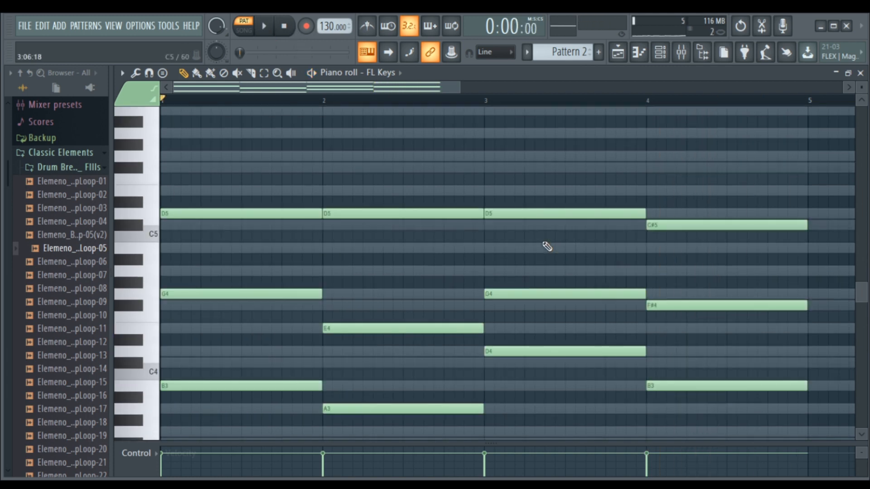
pyautogui.scroll(2, 547, 246)
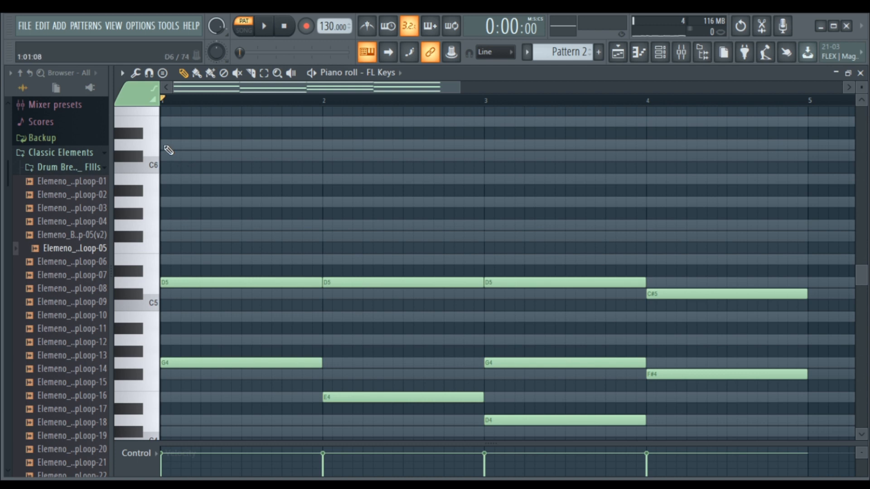
pyautogui.click(166, 145)
pyautogui.click(331, 146)
pyautogui.moveTo(393, 145); pyautogui.dragTo(377, 145)
pyautogui.click(496, 146)
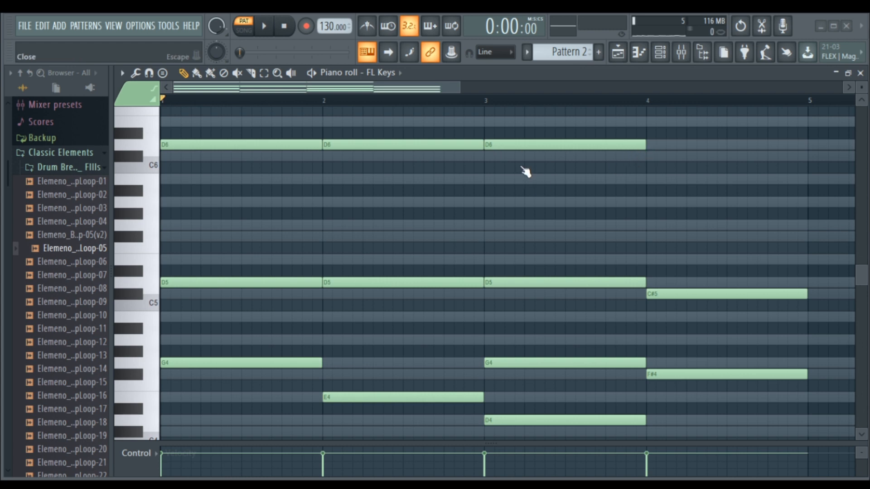
pyautogui.click(657, 152)
pyautogui.moveTo(658, 144); pyautogui.dragTo(654, 157)
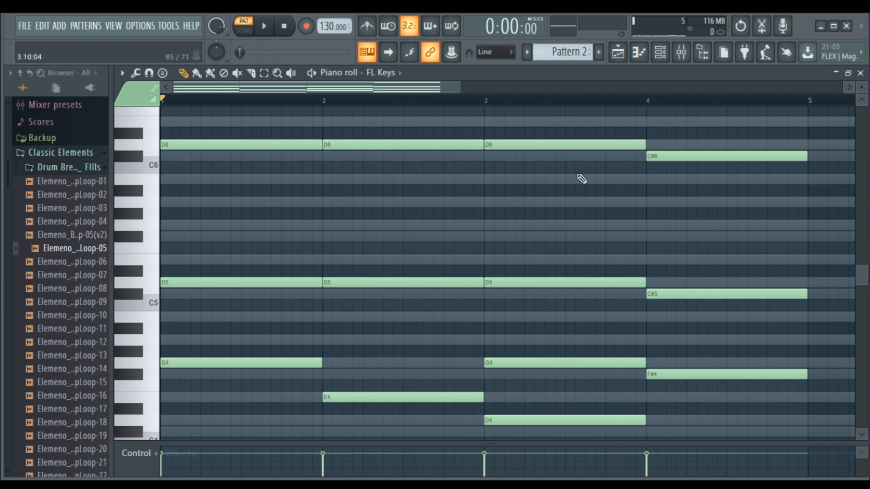
# - Move the highest note of bar 3 to C#6 and that of bar 4 to E6, and play the pattern through
pyautogui.click(546, 152)
pyautogui.moveTo(547, 153); pyautogui.dragTo(545, 159)
pyautogui.moveTo(679, 154); pyautogui.dragTo(676, 117)
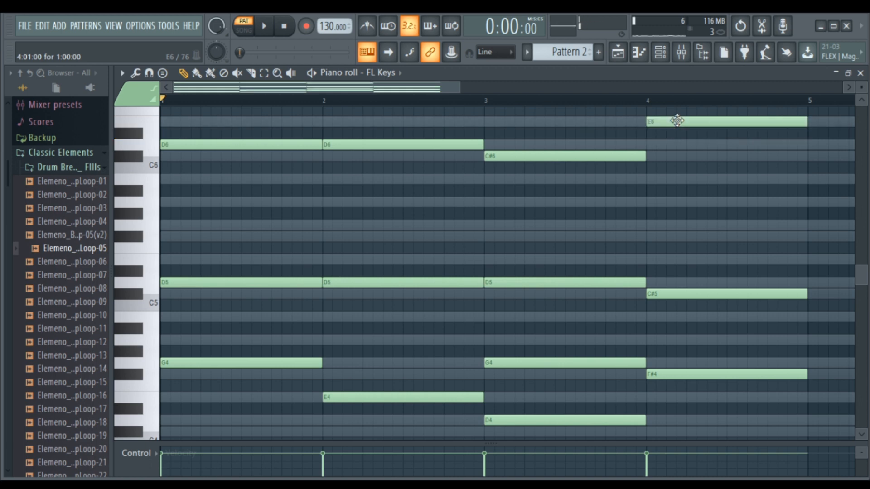
pyautogui.click(270, 30)
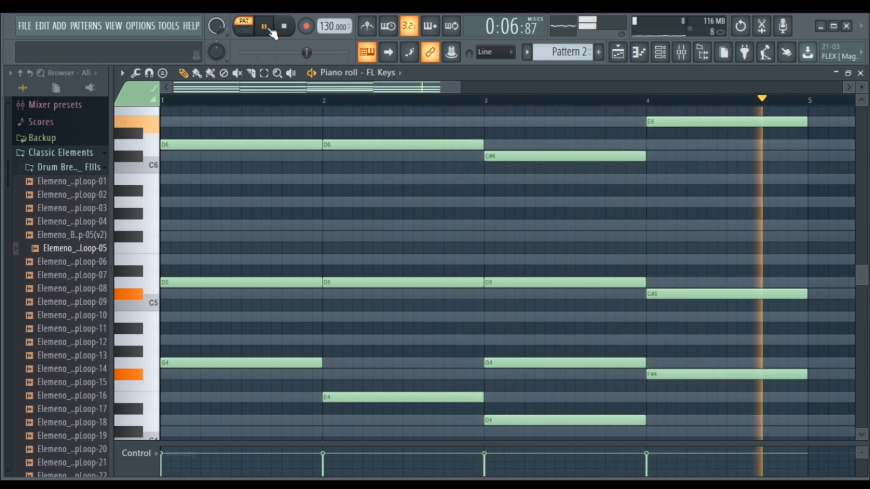
pyautogui.click(270, 30)
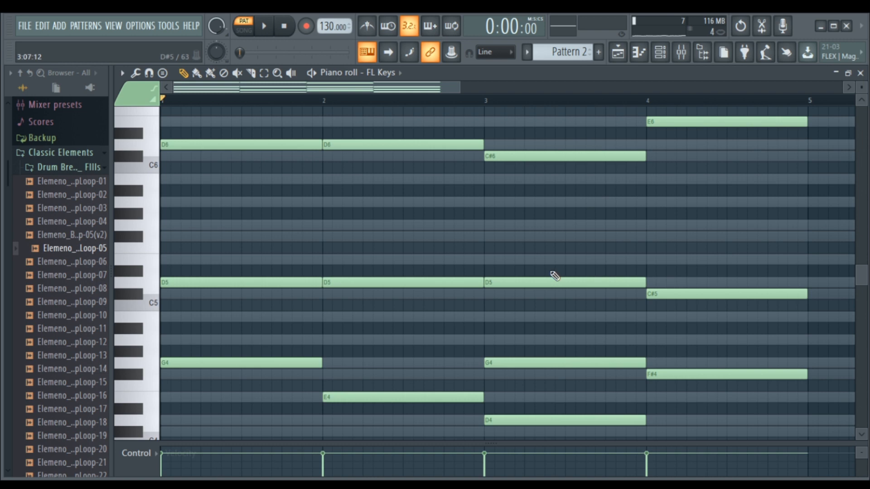
# - Chop all the FL Keys notes into eight equal slices per bar and play the pattern through
pyautogui.scroll(-1, 554, 276)
pyautogui.moveTo(867, 273); pyautogui.dragTo(866, 283)
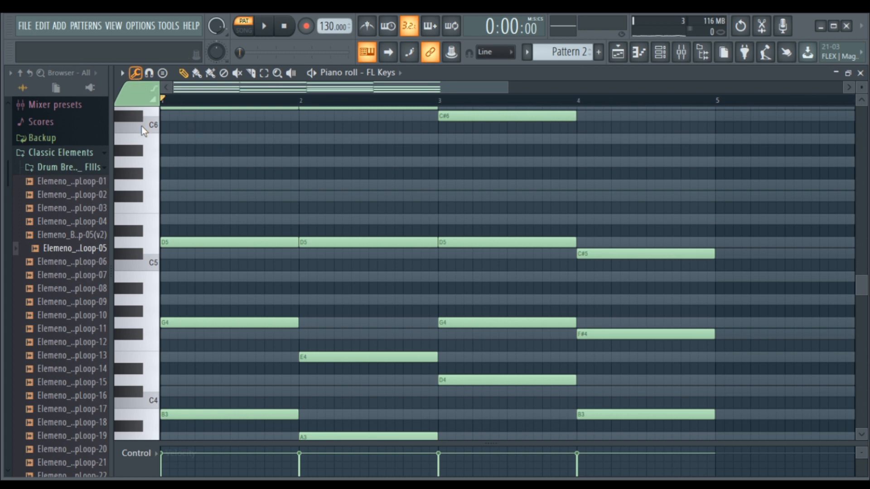
pyautogui.hotkey('ctrl', 'g')
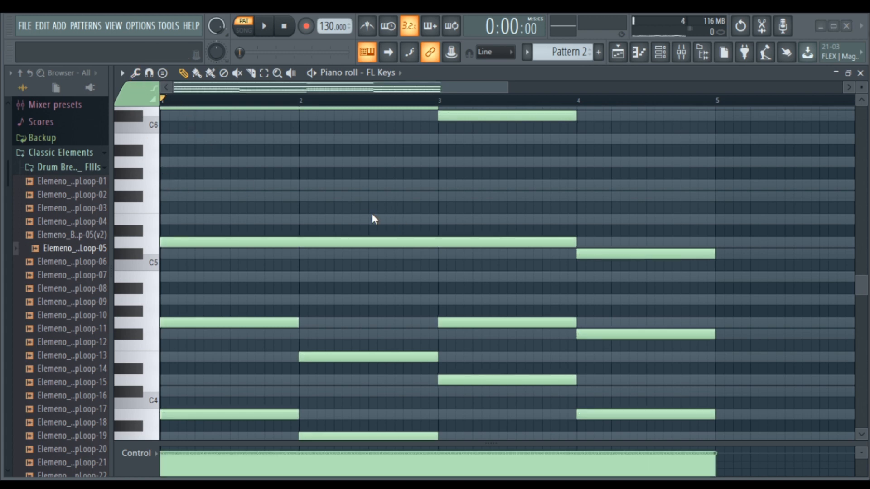
pyautogui.hotkey('ctrl', 'u')
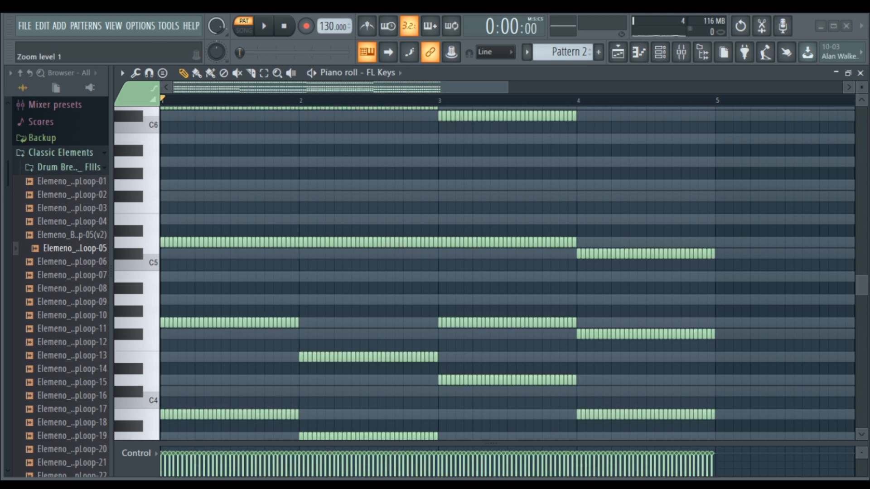
pyautogui.hotkey('ctrl', 'z')
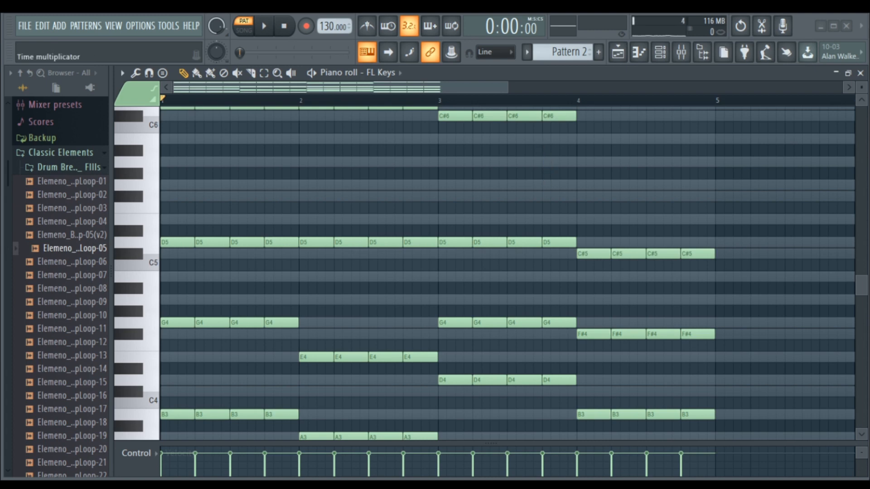
pyautogui.scroll(-1, 437, 274)
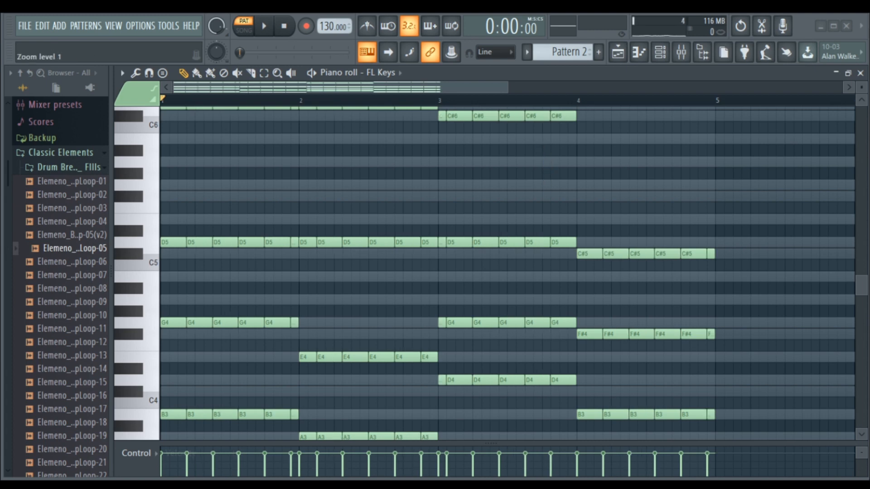
pyautogui.scroll(-2, 437, 274)
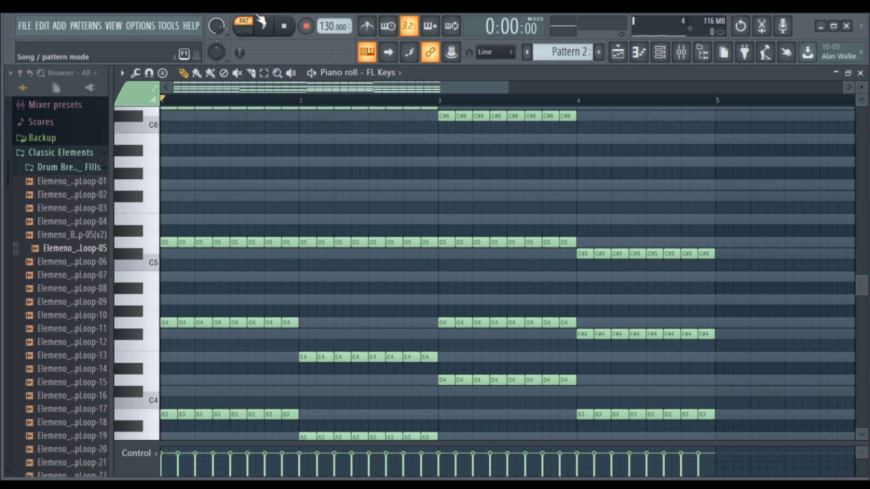
pyautogui.click(264, 26)
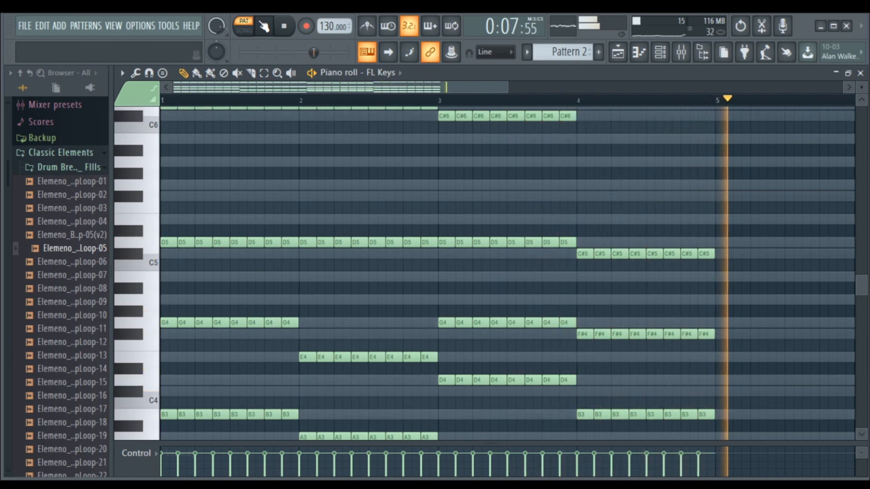
pyautogui.click(284, 25)
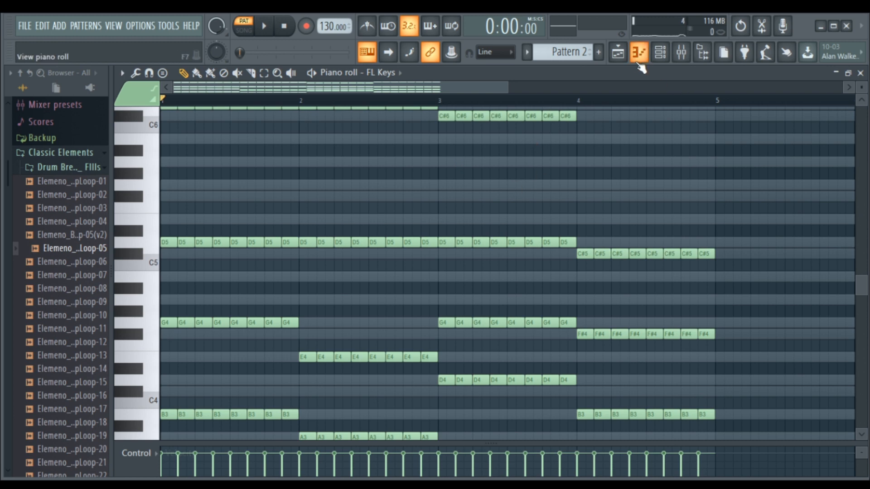
# - Add a second FL Keys channel with the Grand Piano sound, select it and open its empty piano roll
pyautogui.click(661, 54)
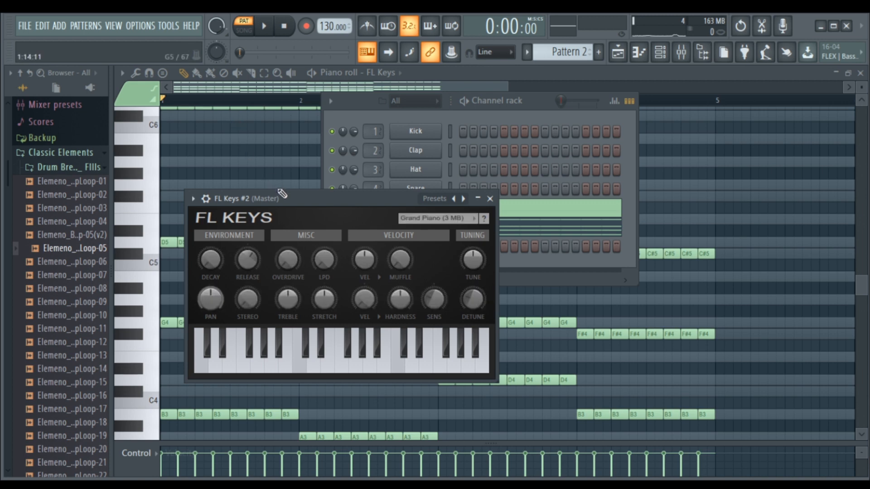
pyautogui.press('m')
pyautogui.press('w')
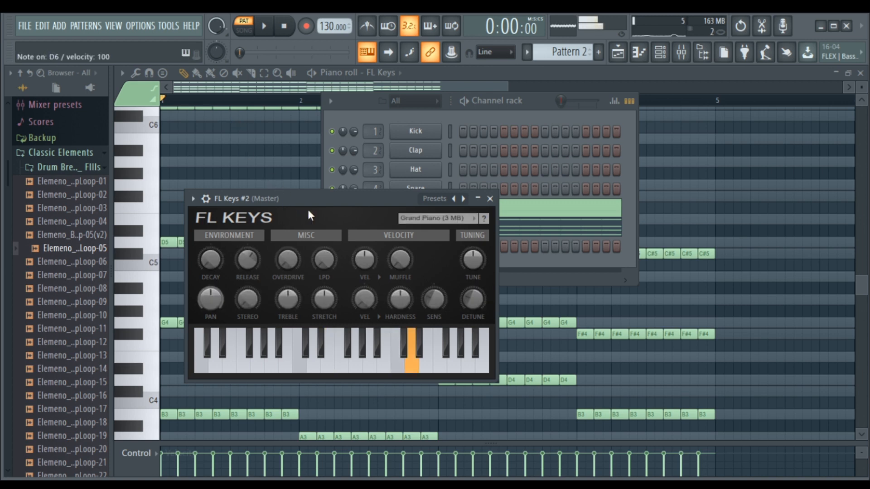
pyautogui.moveTo(336, 208); pyautogui.dragTo(224, 277)
pyautogui.click(451, 246)
pyautogui.click(645, 52)
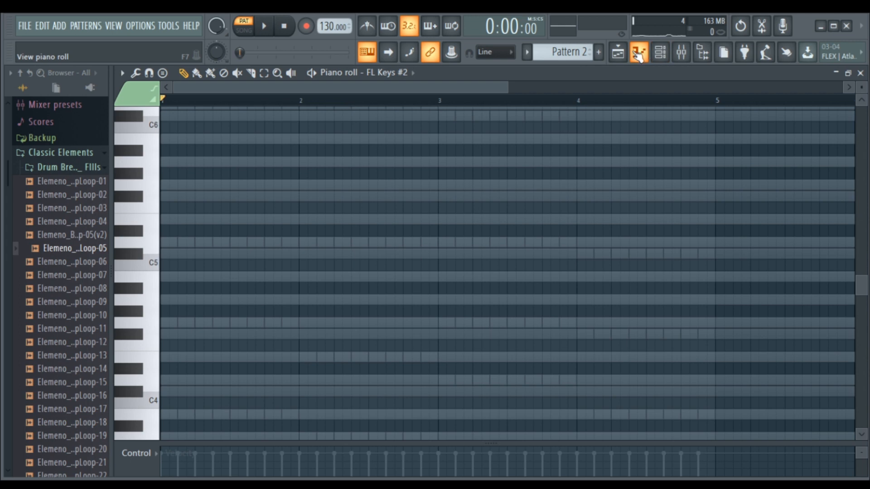
pyautogui.click(659, 54)
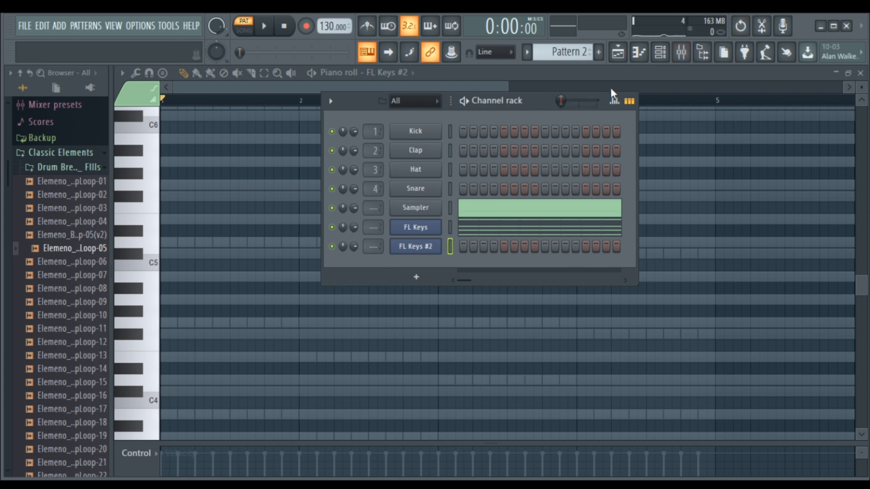
pyautogui.click(642, 53)
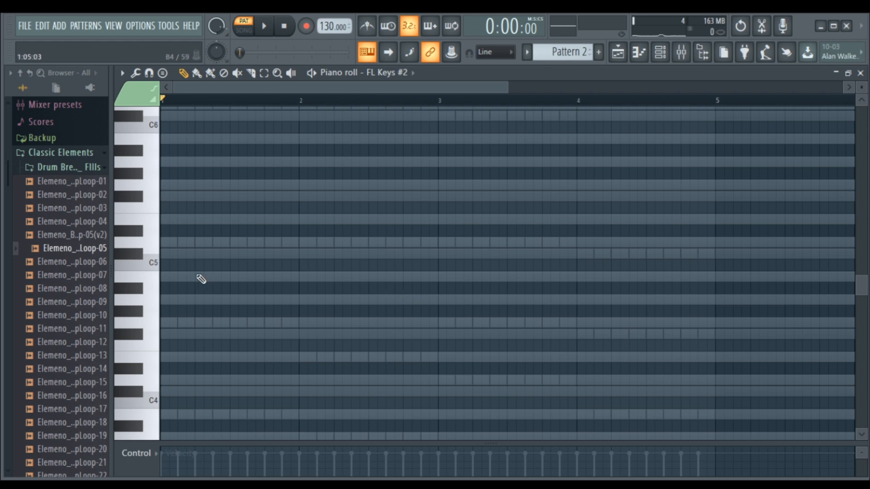
# - Audition melody pitches between C5 and F6 on the piano roll keyboard of the second FL Keys channel
pyautogui.click(154, 245)
pyautogui.click(154, 263)
pyautogui.scroll(5, 742, 284)
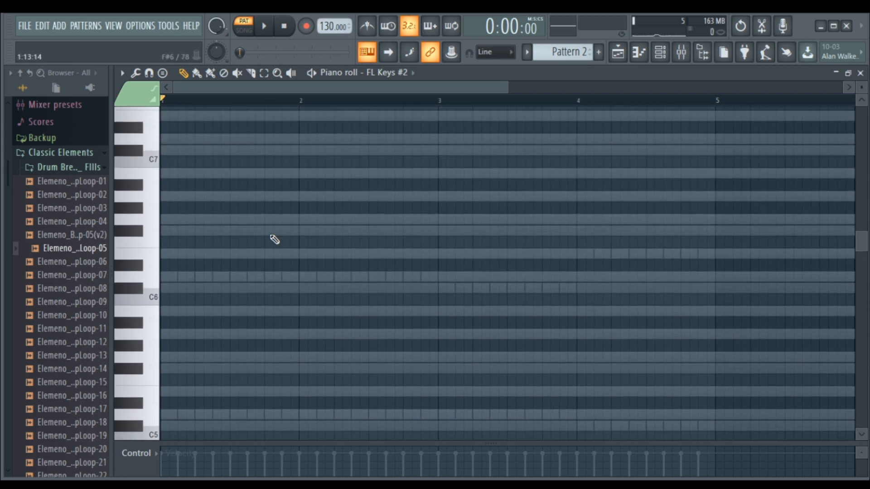
pyautogui.click(146, 297)
pyautogui.click(157, 244)
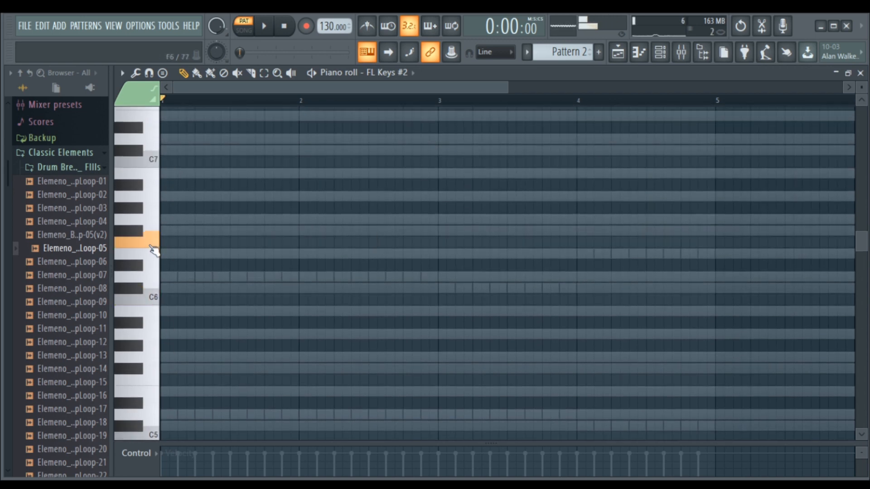
pyautogui.click(154, 298)
pyautogui.click(152, 278)
pyautogui.click(152, 280)
pyautogui.click(152, 298)
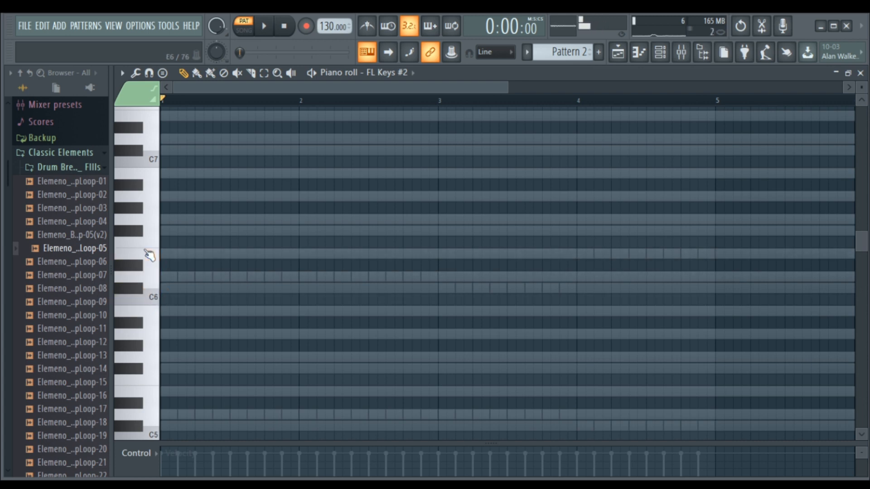
# - Draw four-step D6, B5, E6 and C#6 notes across bar 1 and the start of bar 2, beginning with D6
pyautogui.click(167, 277)
pyautogui.moveTo(296, 278); pyautogui.dragTo(195, 280)
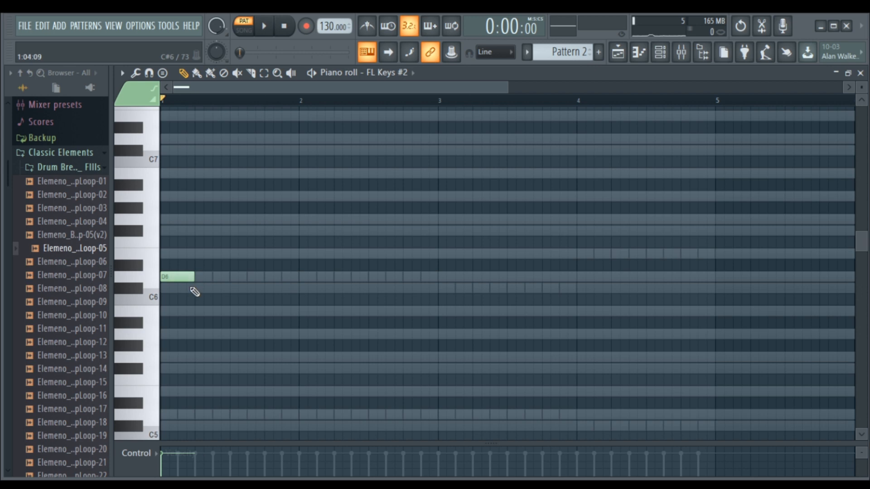
pyautogui.click(234, 312)
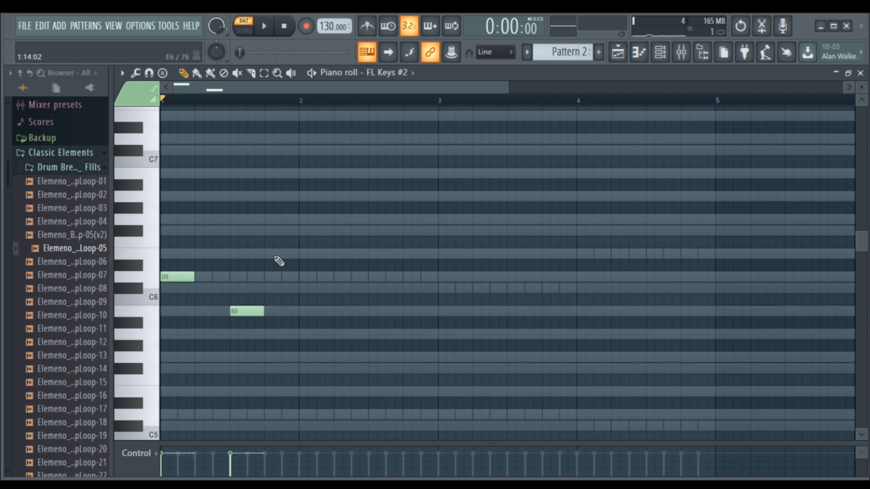
pyautogui.click(267, 254)
pyautogui.click(303, 290)
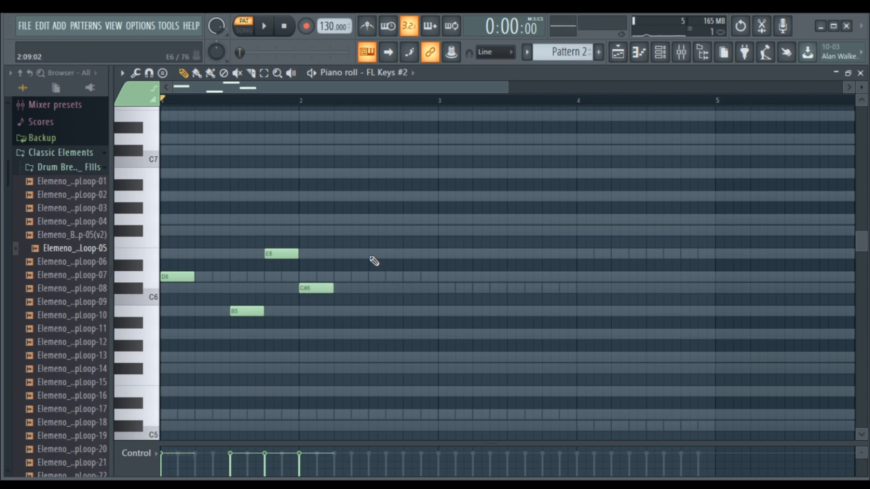
# - Shorten the opening D6 note to two steps and delete the B5, E6 and C#6 notes after it
pyautogui.moveTo(194, 277); pyautogui.dragTo(178, 276)
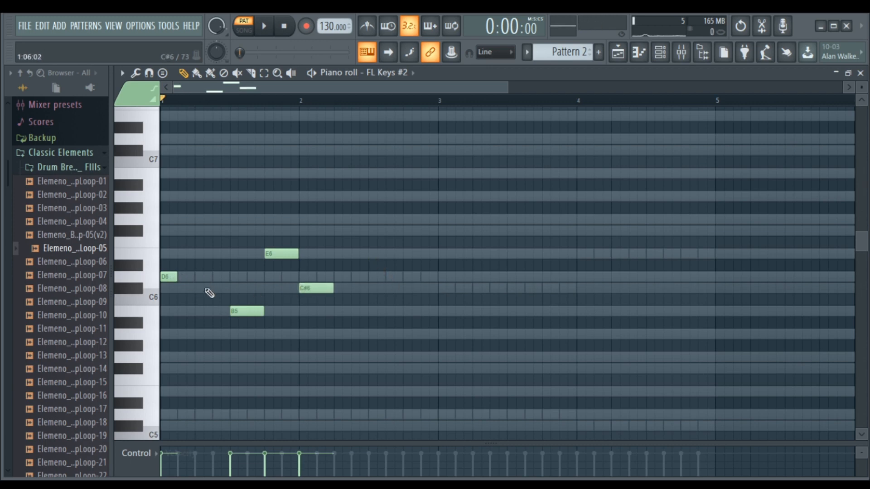
pyautogui.rightClick(252, 311)
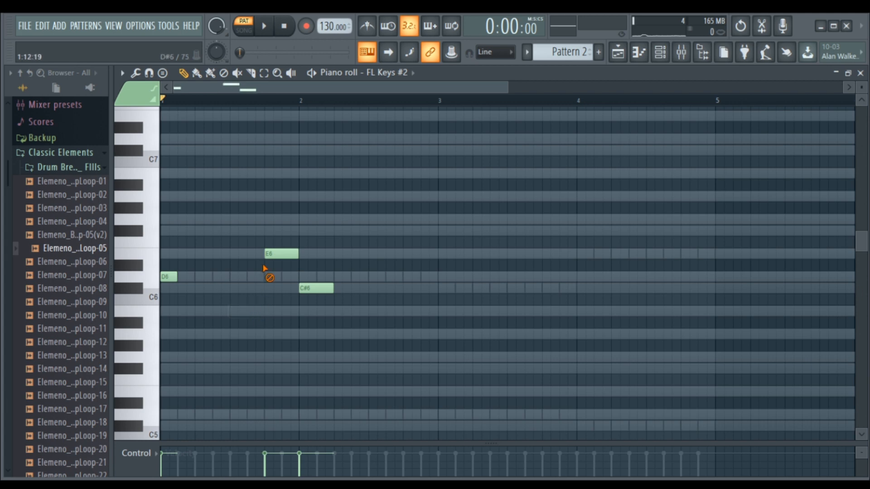
pyautogui.rightClick(281, 254)
pyautogui.rightClick(317, 288)
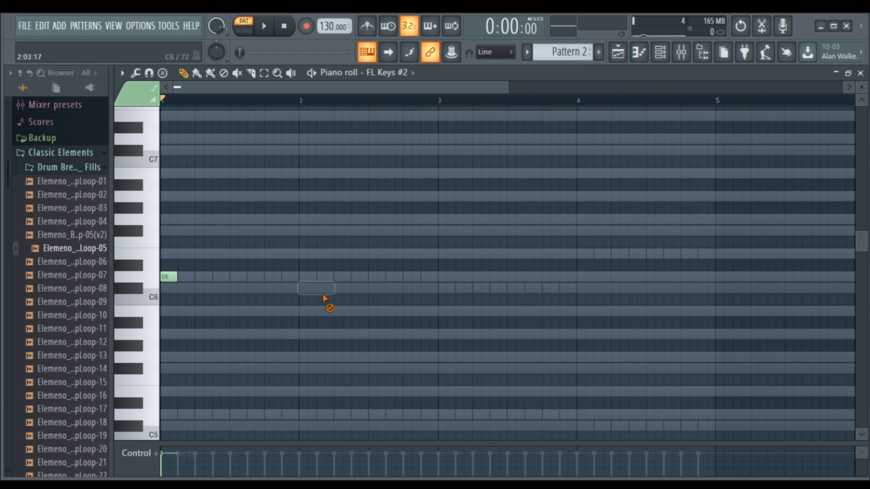
# - Complete bar 1 with two-step B5, D6, E6, C#6 and B5 notes at steps 5, 9, 11, 13 and 15, and play it
pyautogui.click(196, 311)
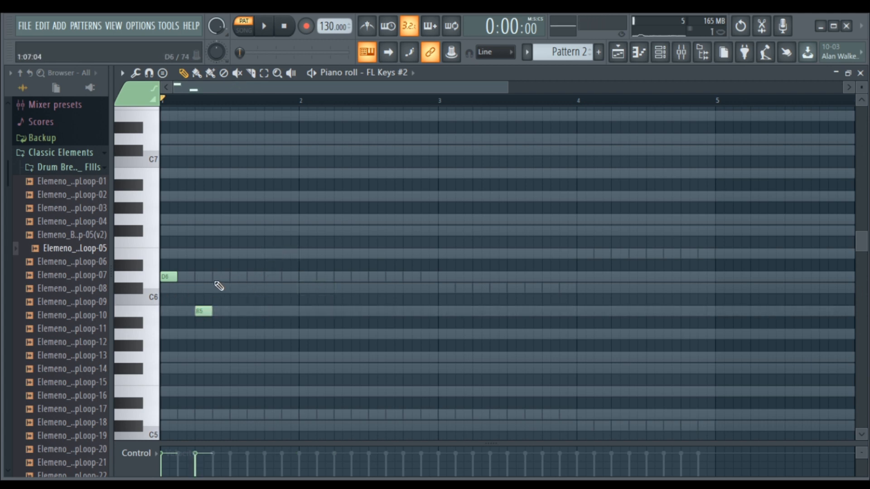
pyautogui.click(233, 276)
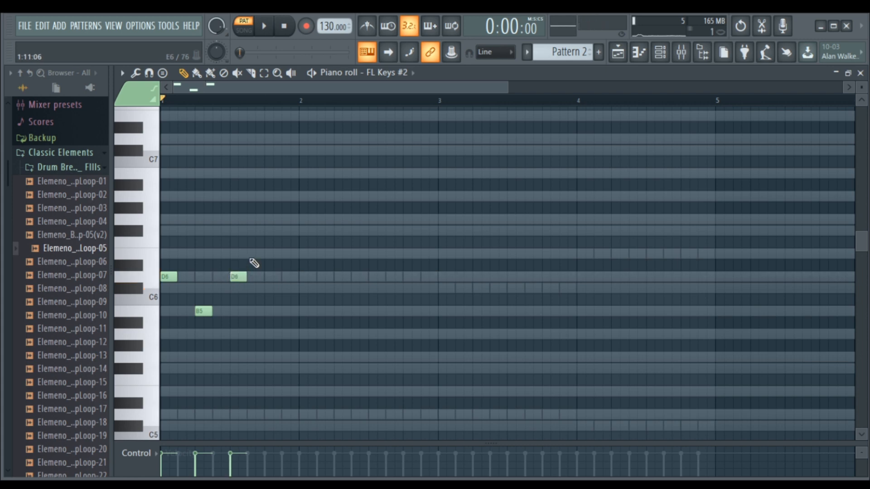
pyautogui.click(250, 254)
pyautogui.click(269, 288)
pyautogui.click(284, 311)
pyautogui.click(264, 27)
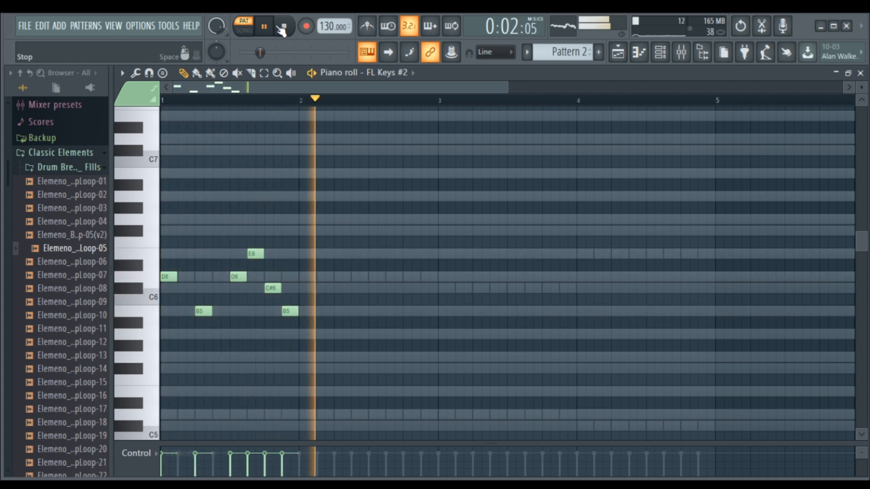
pyautogui.click(283, 27)
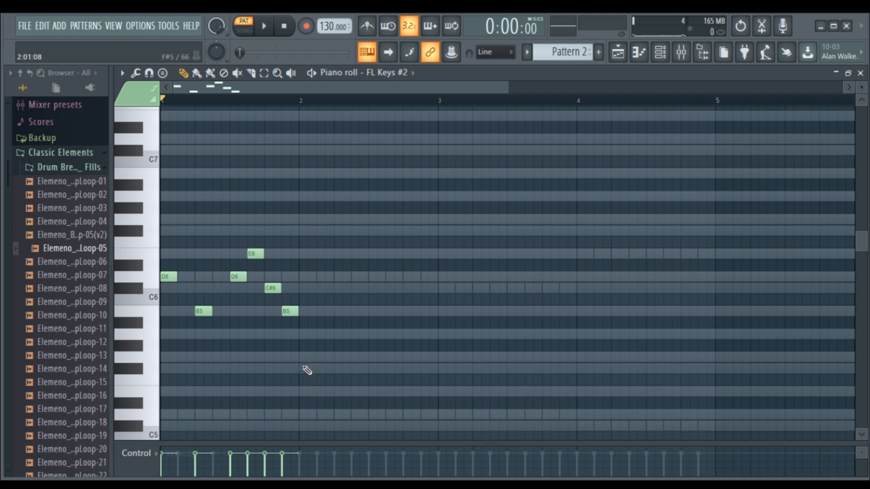
# - Fill bar 2 with two-step G5, A5, B5, A5, C#6 and D6 notes in the same rhythm as bar 1, and play it
pyautogui.click(306, 357)
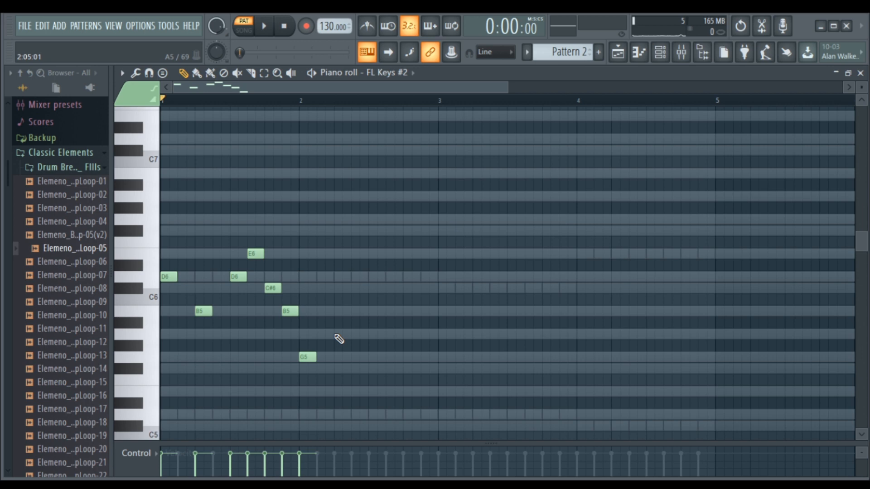
pyautogui.click(341, 334)
pyautogui.click(376, 311)
pyautogui.click(394, 335)
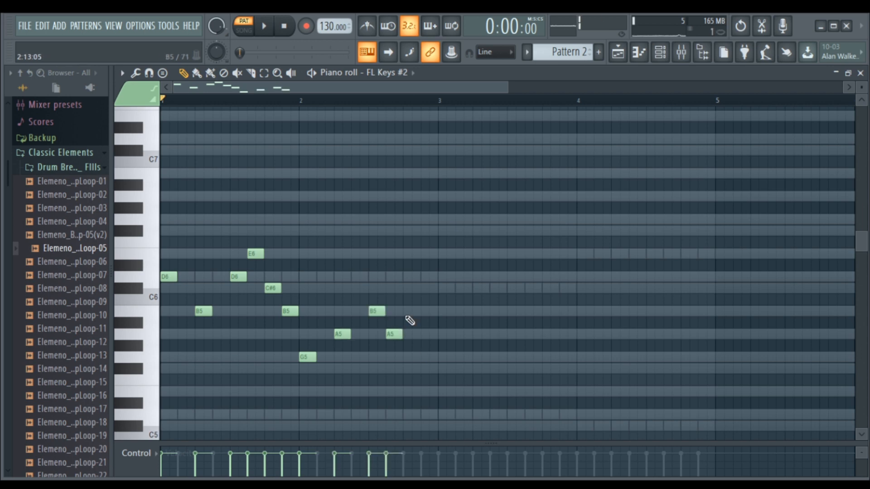
pyautogui.click(414, 288)
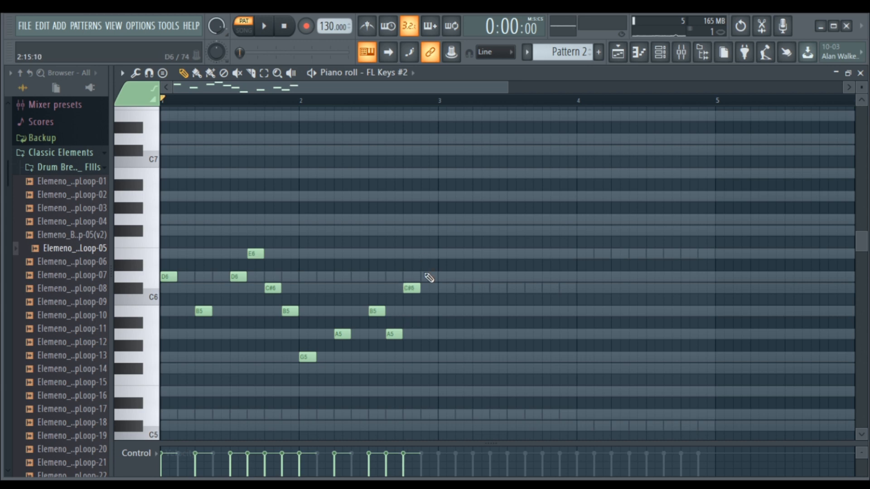
pyautogui.click(429, 276)
pyautogui.click(264, 26)
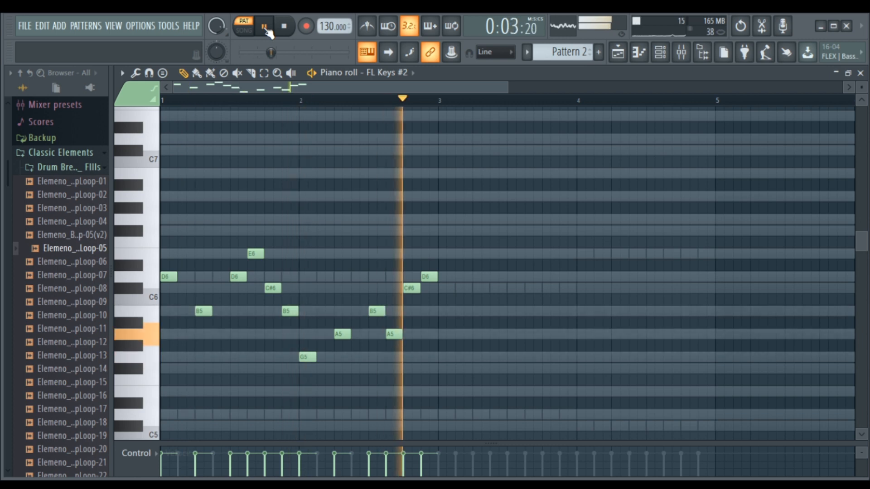
pyautogui.click(265, 26)
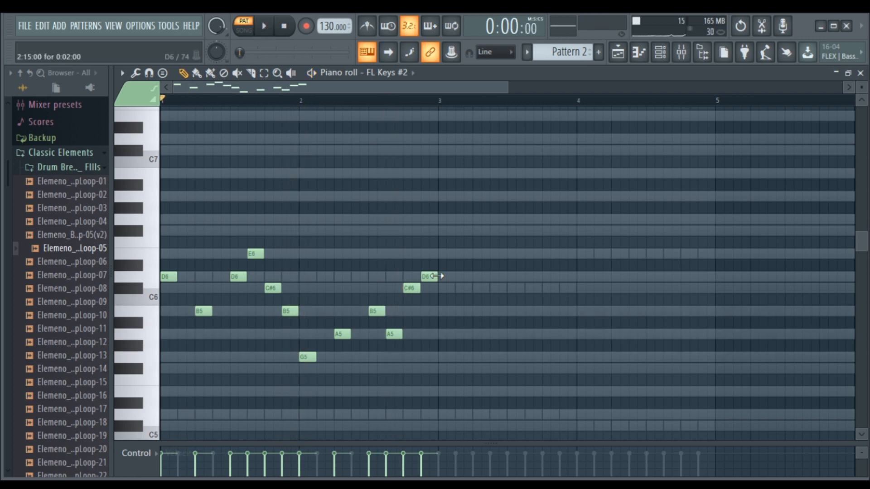
# - Fill bar 3 with two-step F#6, D6, E6, F#6, E6 and E6 notes in the same rhythm, and play the melody
pyautogui.click(442, 230)
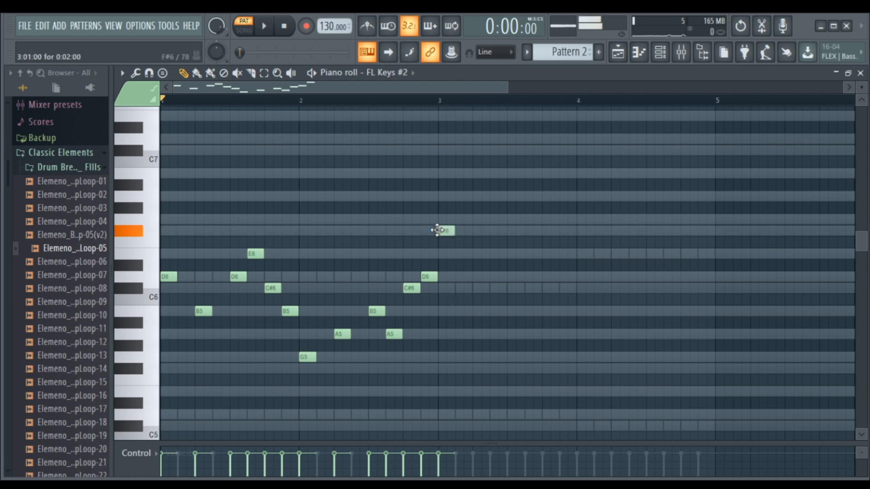
pyautogui.click(474, 277)
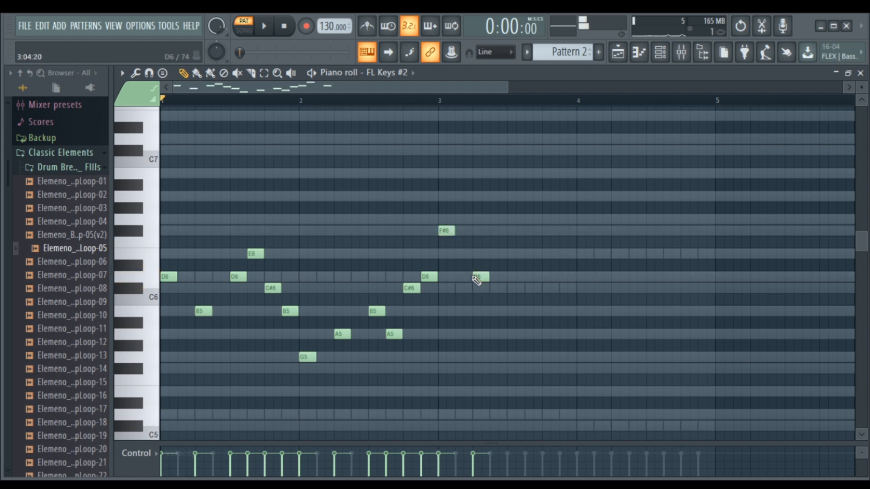
pyautogui.click(508, 254)
pyautogui.click(527, 231)
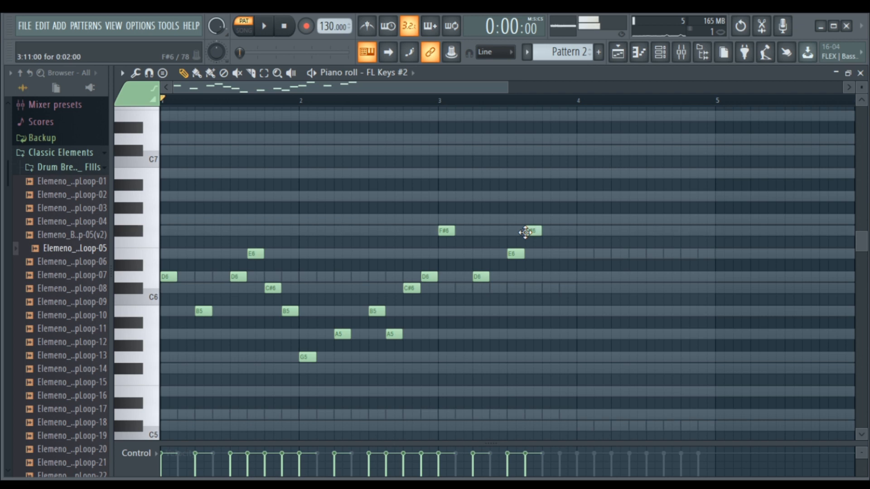
pyautogui.click(546, 253)
pyautogui.click(563, 255)
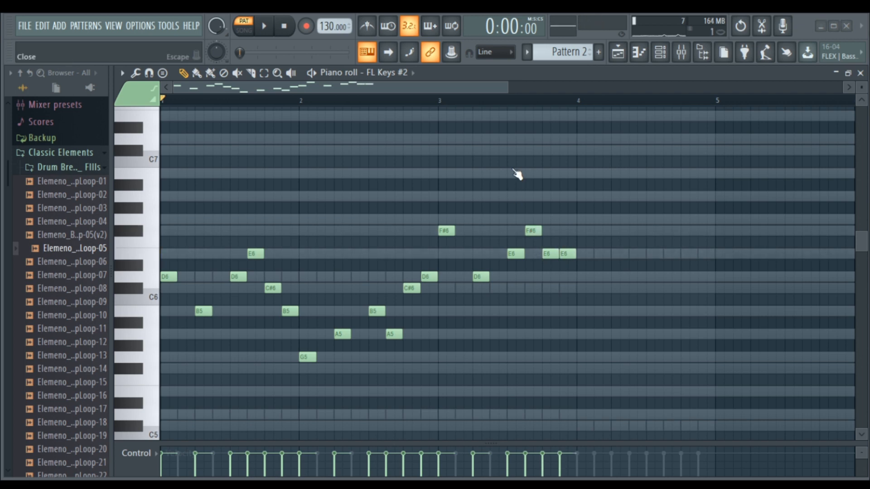
pyautogui.press('space')
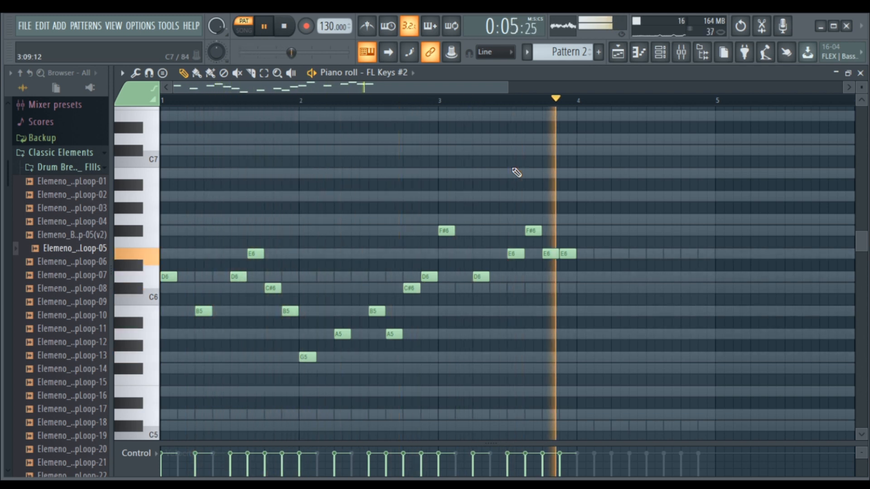
pyautogui.press('space')
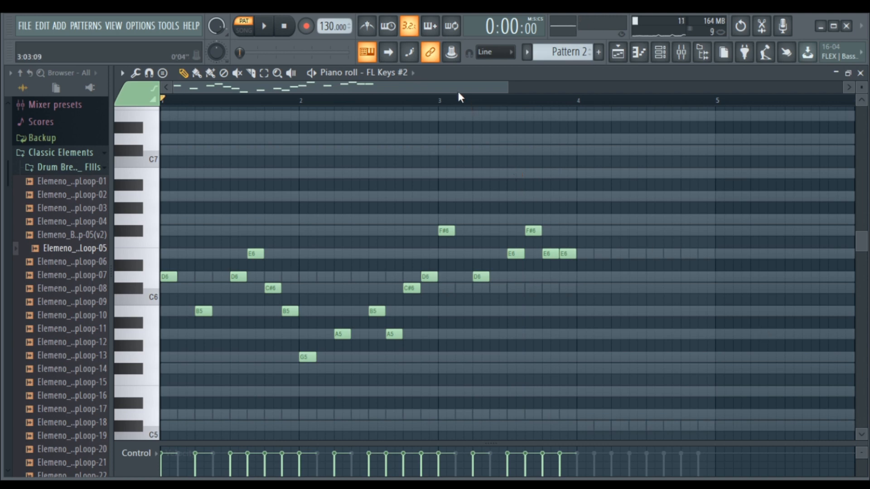
# - Fill bar 4 with two-step C#6, D6, C#6, B5, C#6 and D6 notes in the same rhythm, and play the pattern through
pyautogui.click(580, 288)
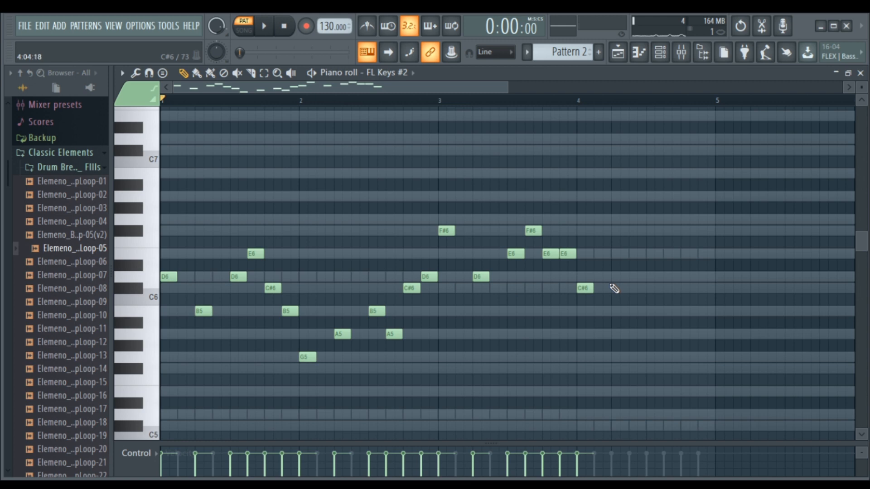
pyautogui.click(613, 277)
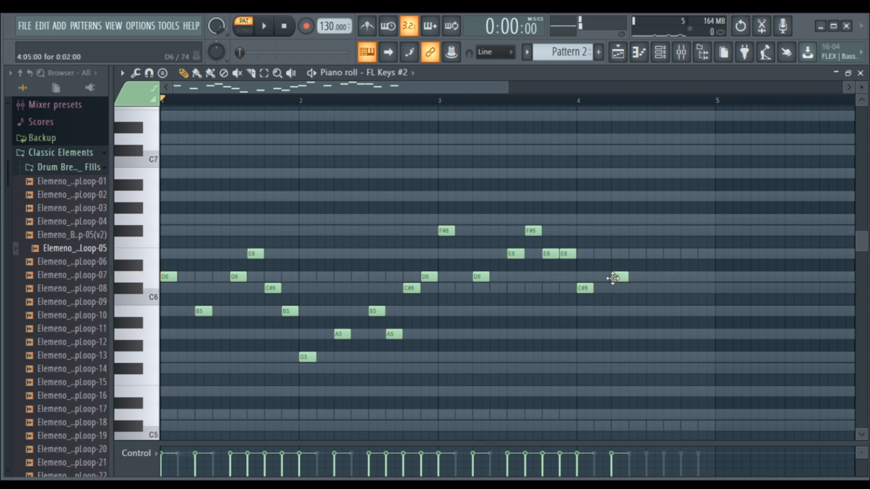
pyautogui.click(648, 288)
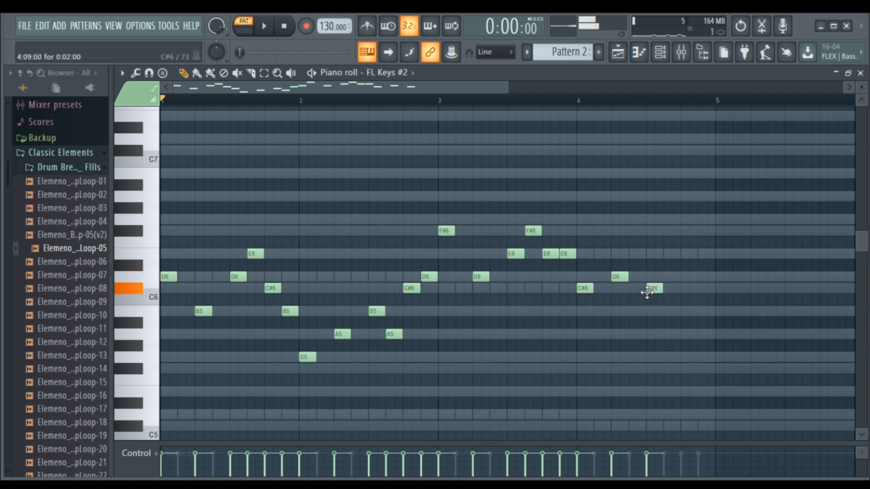
pyautogui.click(666, 311)
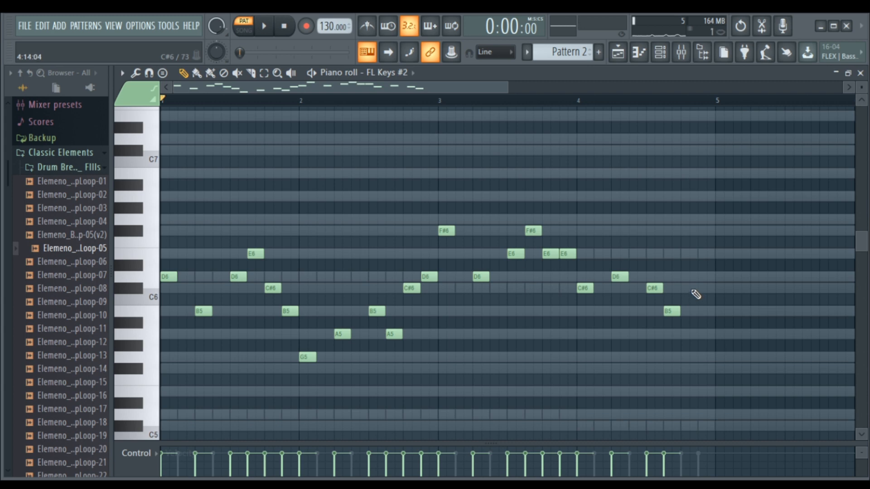
pyautogui.click(685, 290)
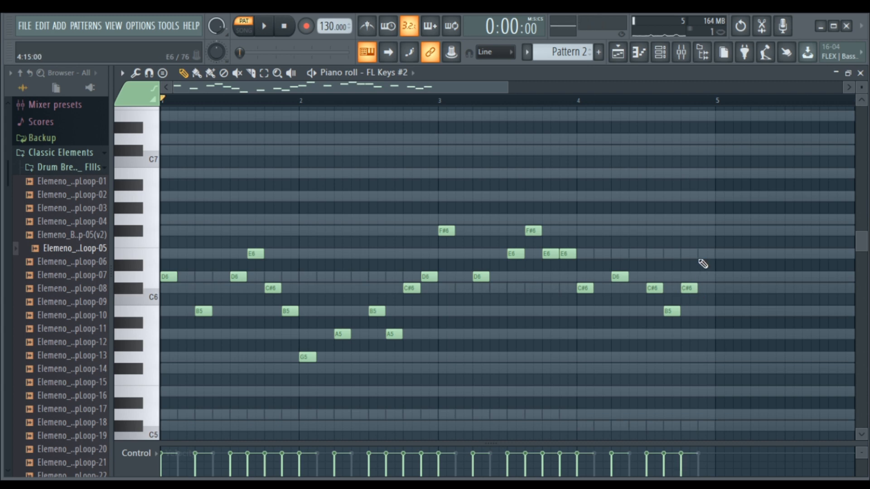
pyautogui.click(701, 277)
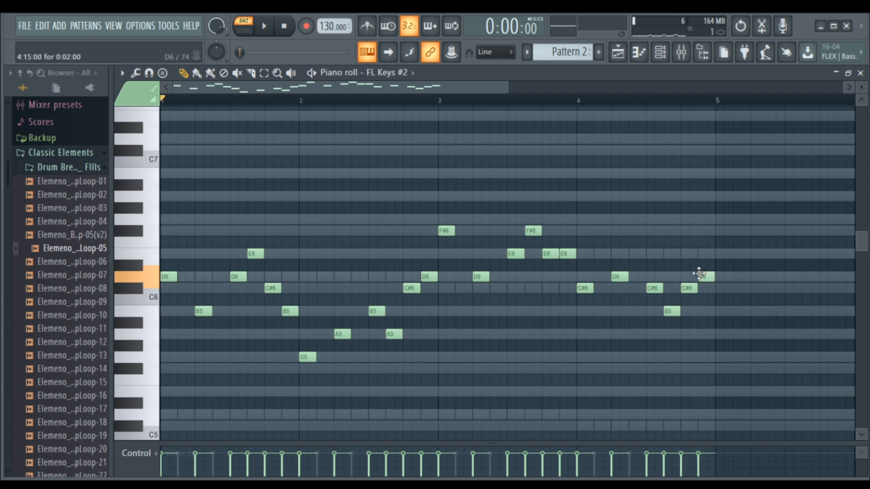
pyautogui.click(269, 30)
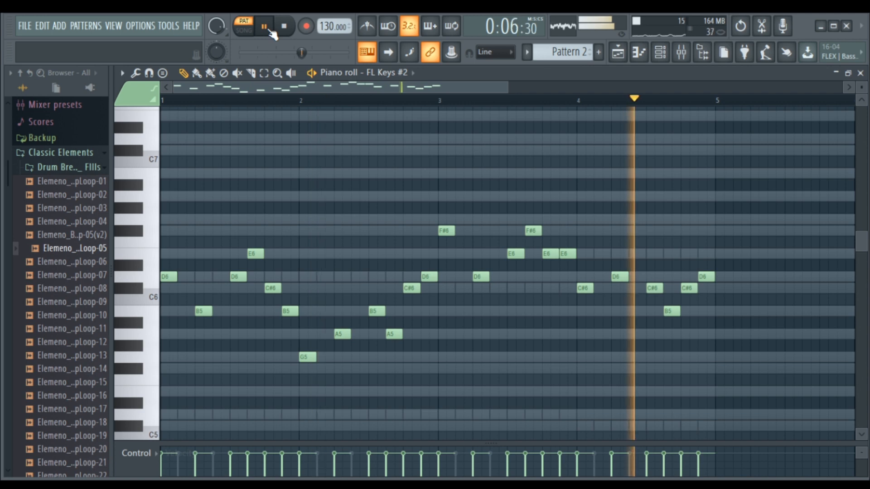
pyautogui.press('space')
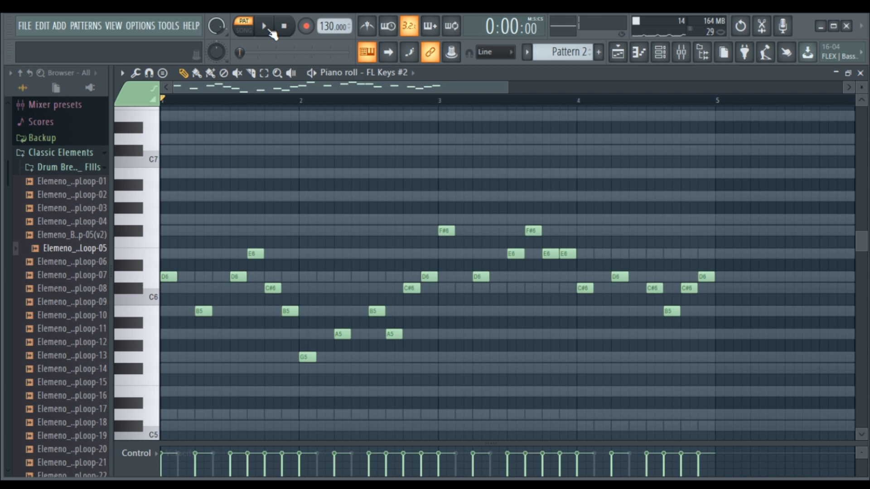
# - Review the channels in the channel rack and play the chords and melody together again
pyautogui.press('F6')
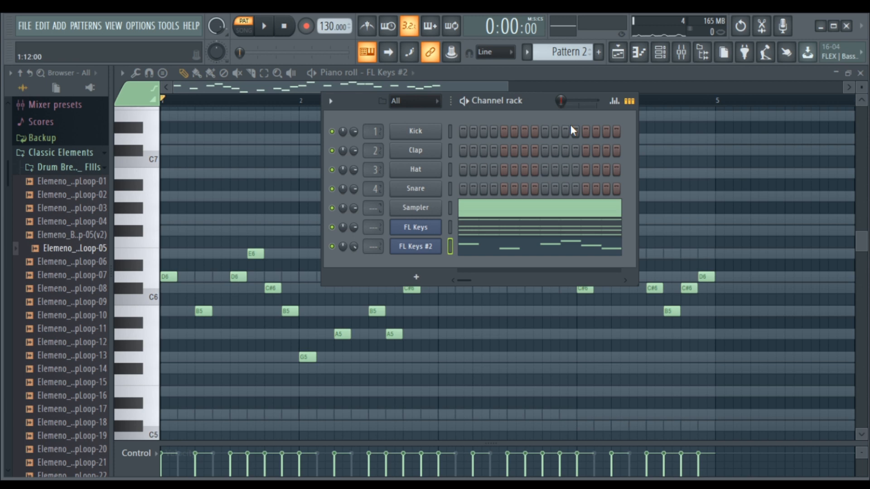
pyautogui.click(268, 26)
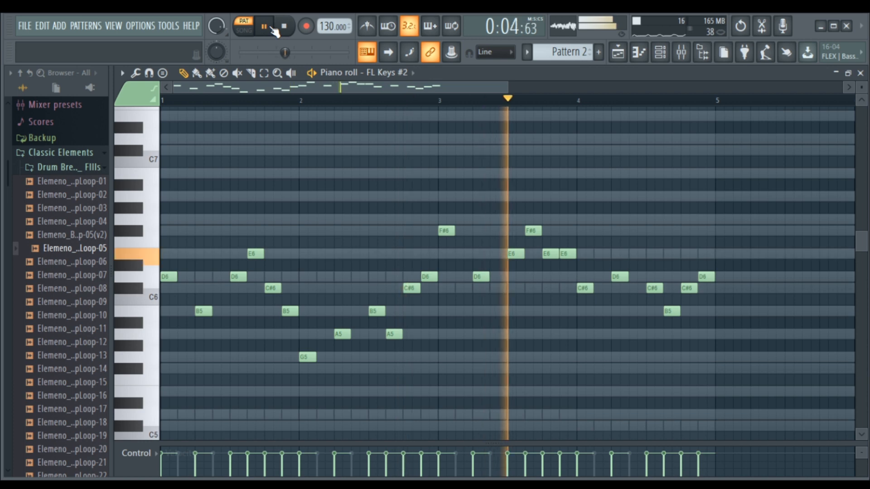
pyautogui.click(285, 29)
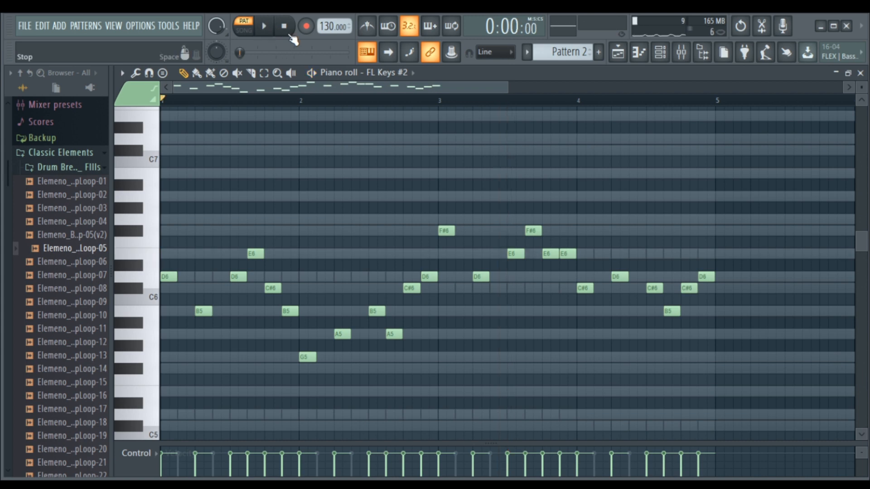
# - Trim the Pattern 2 clip on Track 1 of the playlist to four bars and play the arrangement in song mode
pyautogui.click(619, 58)
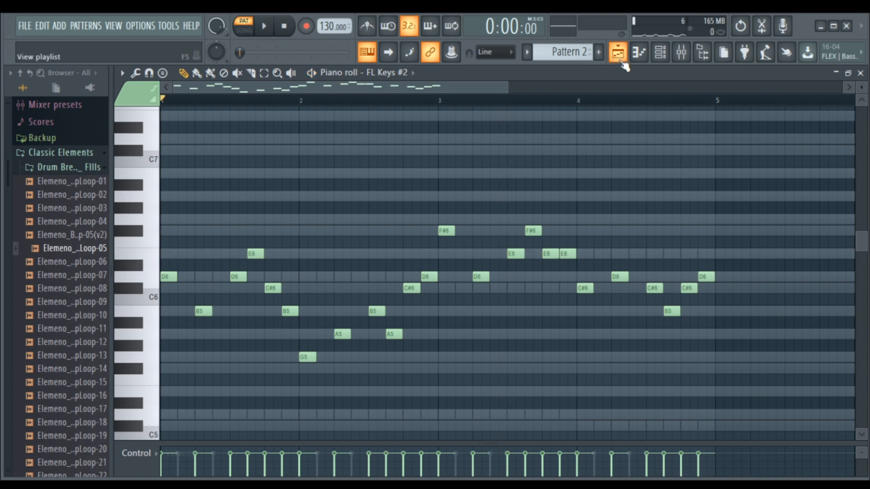
pyautogui.click(619, 58)
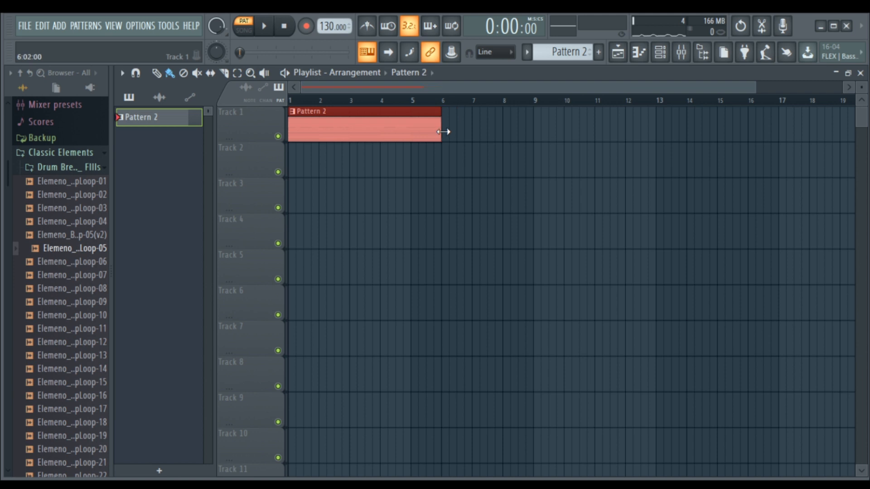
pyautogui.scroll(5, 443, 132)
pyautogui.moveTo(444, 132); pyautogui.dragTo(485, 130)
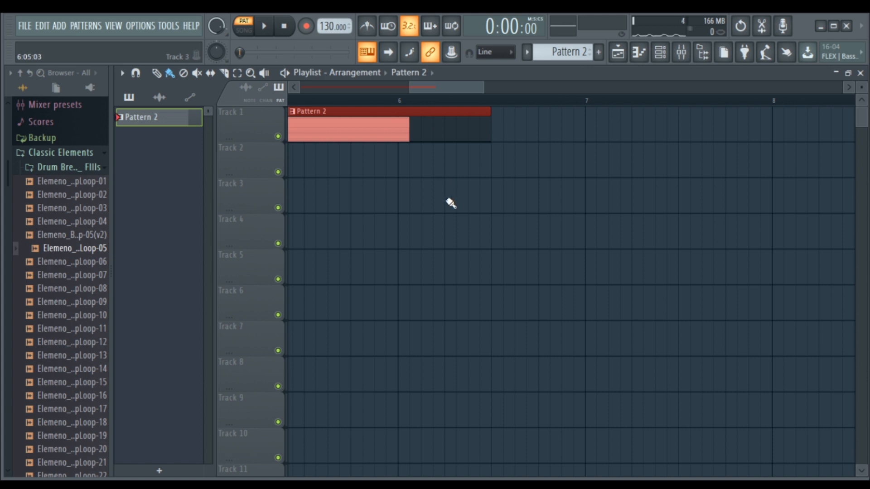
pyautogui.scroll(-4, 451, 203)
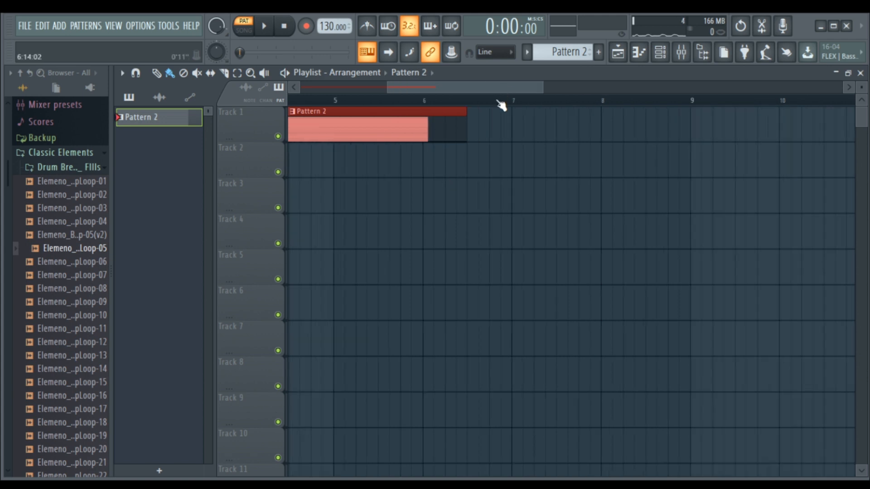
pyautogui.moveTo(466, 132); pyautogui.dragTo(494, 146)
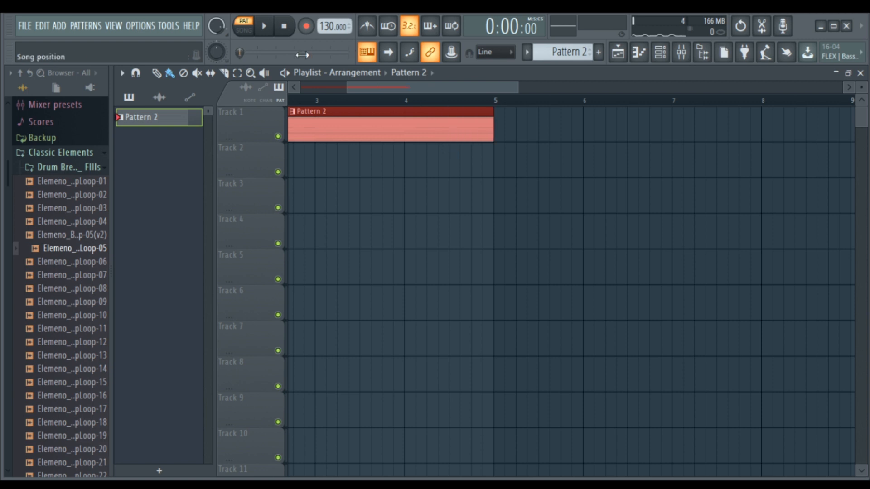
pyautogui.press('space')
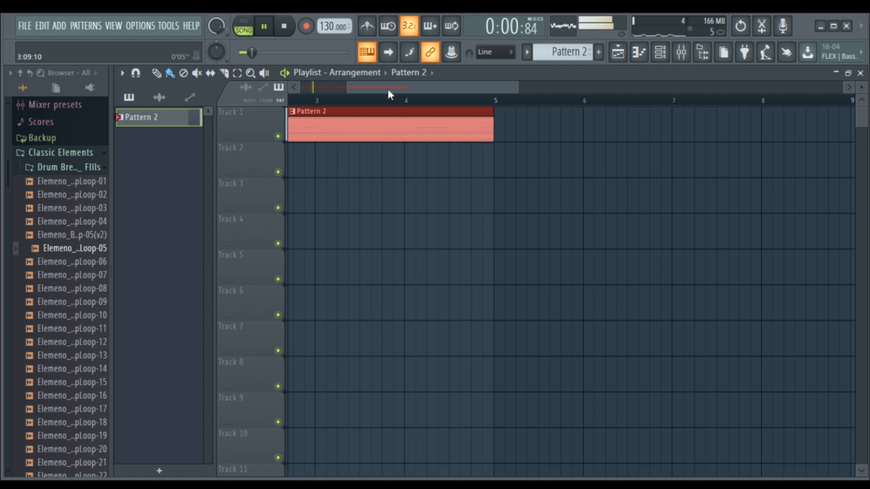
pyautogui.moveTo(388, 88); pyautogui.dragTo(373, 89)
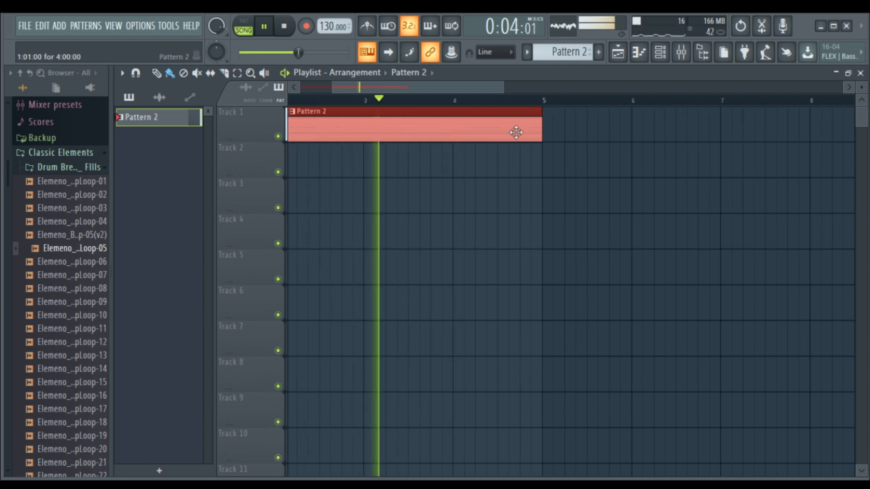